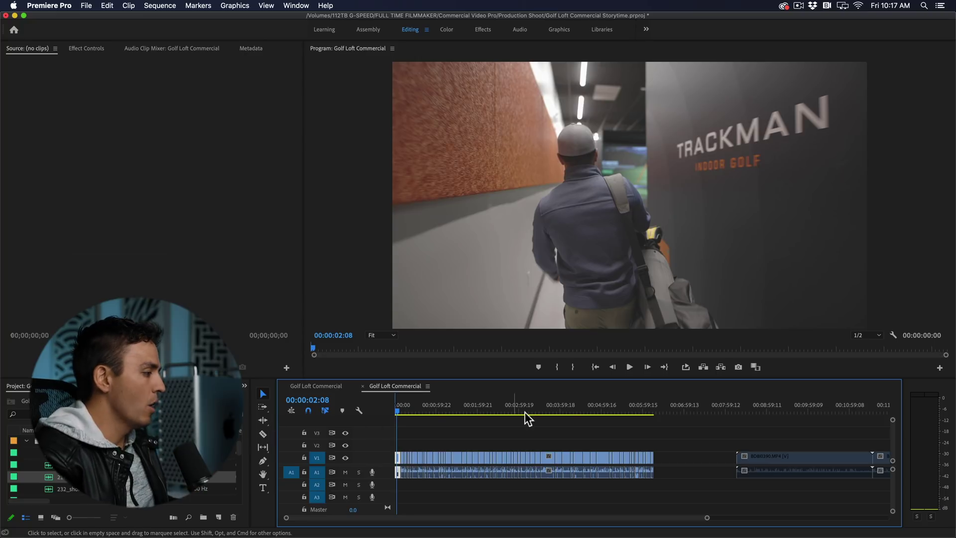
Add the five preview songs, from 190_full_muddy-boots through 429_full_stomping, to the audio tracks of the Golf Loft Commercial sequence
click(653, 408)
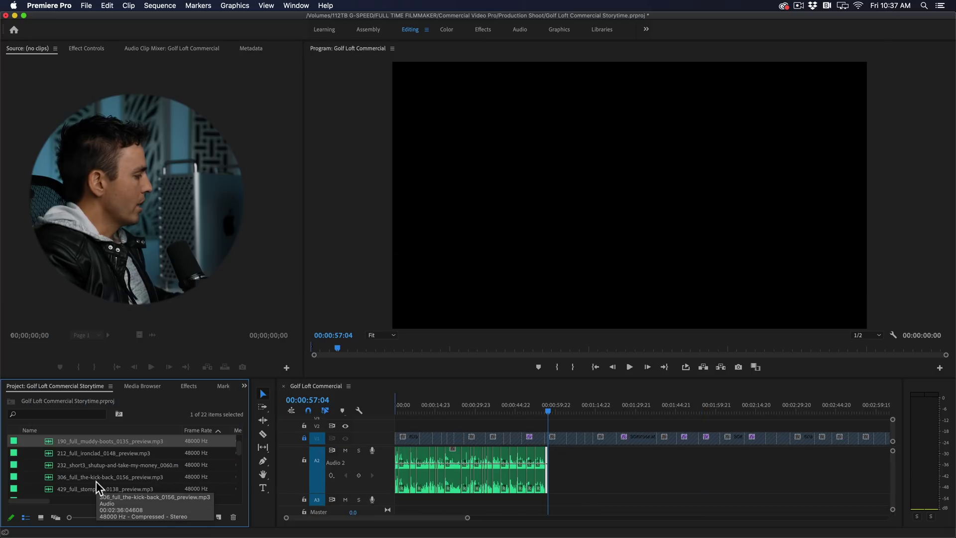
scroll(96, 482, down, 1)
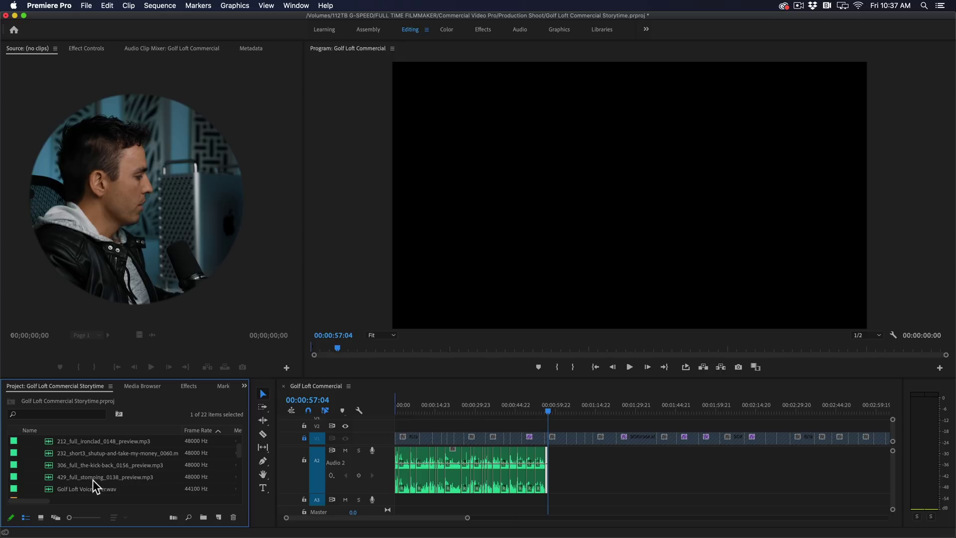
shift+click(93, 478)
drag(64, 441, 399, 526)
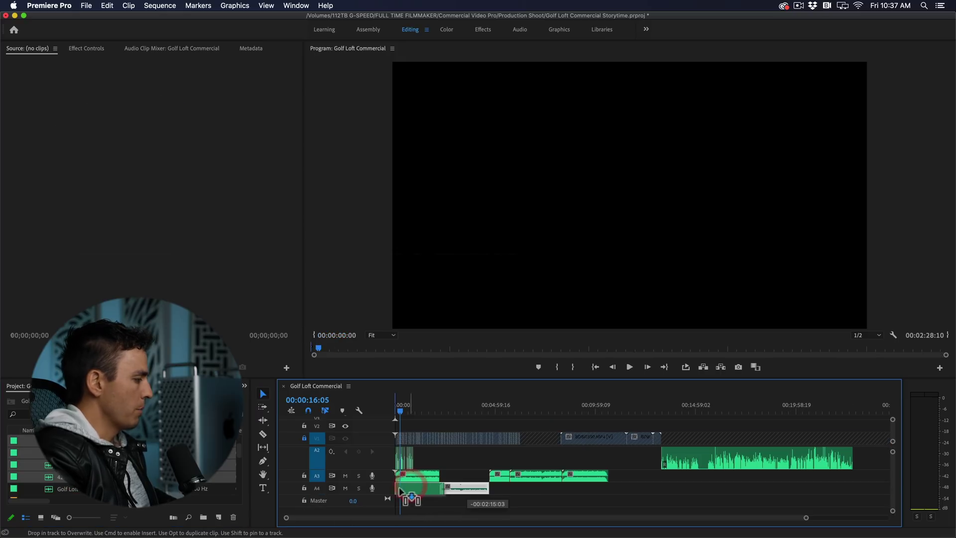
Stack the songs on separate audio tracks, A3 through A6, with each one starting at the beginning of the sequence
drag(406, 495, 401, 488)
drag(496, 475, 401, 498)
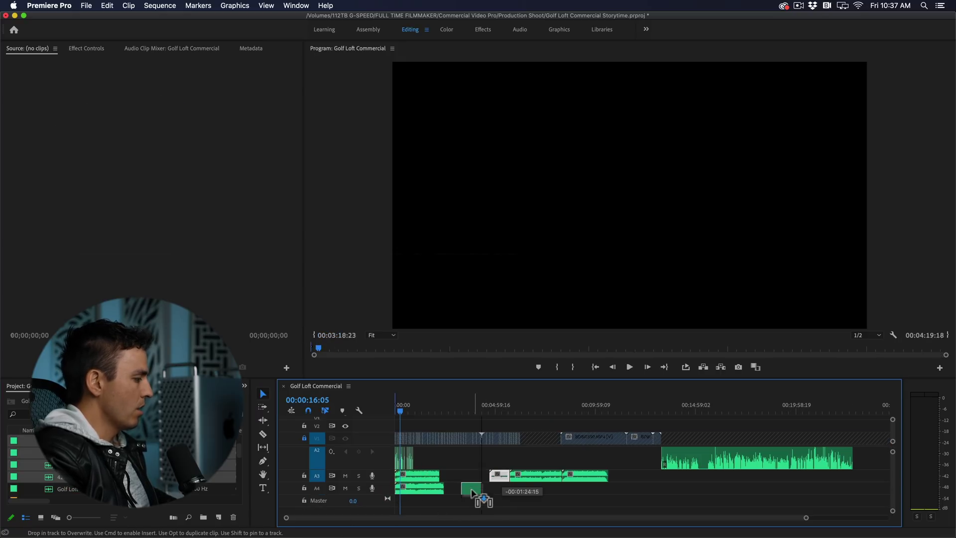
drag(472, 492, 473, 493)
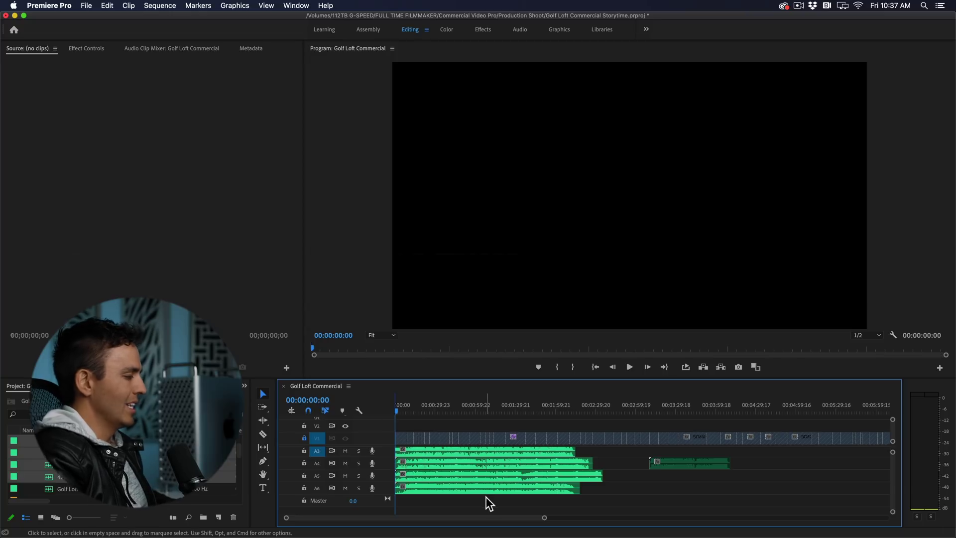
scroll(486, 496, up, 2)
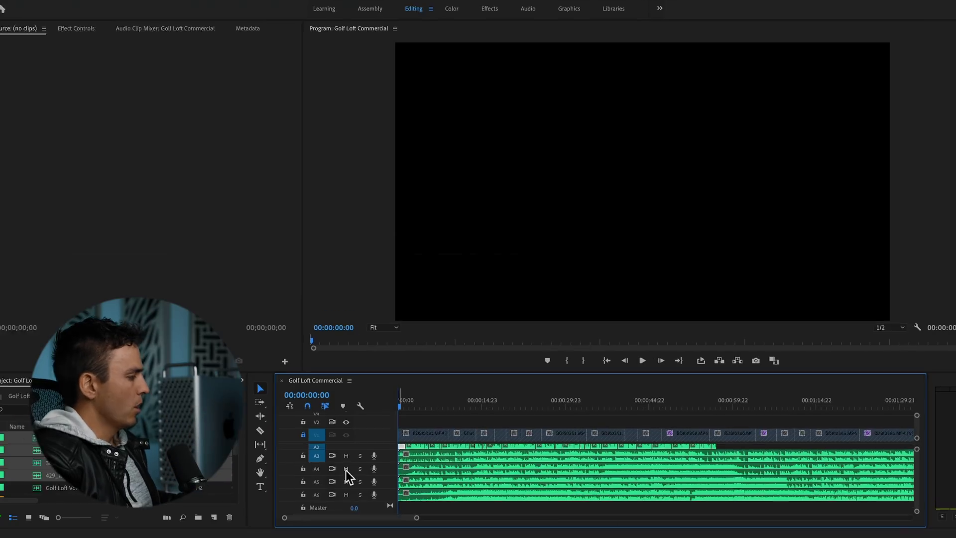
Mute the songs on A4, A5 and A6 and play the sequence with only the A3 song
click(345, 470)
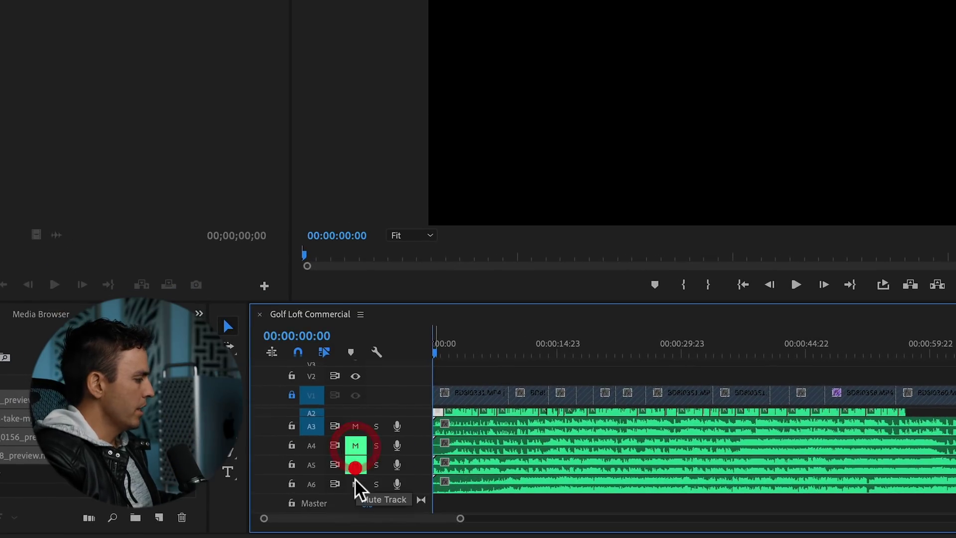
scroll(551, 474, up, 3)
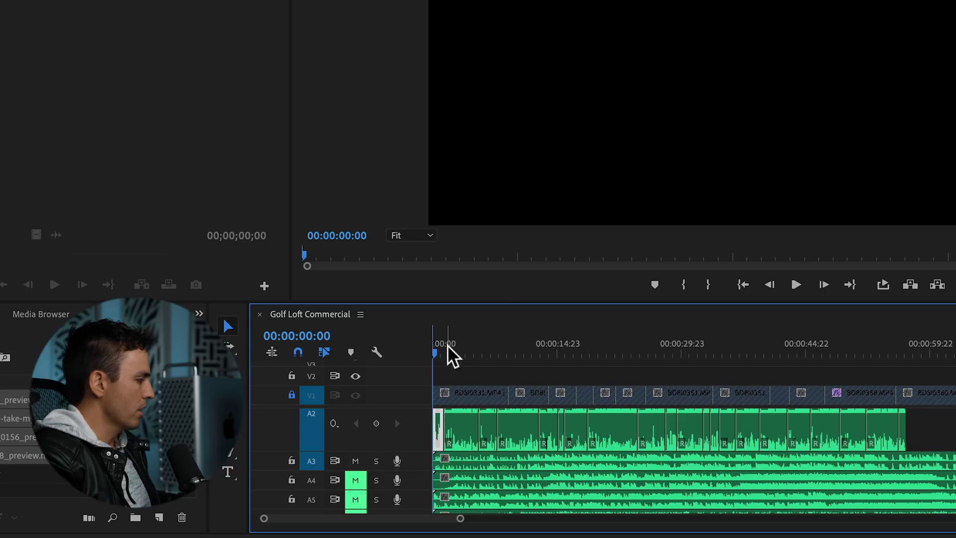
key(space)
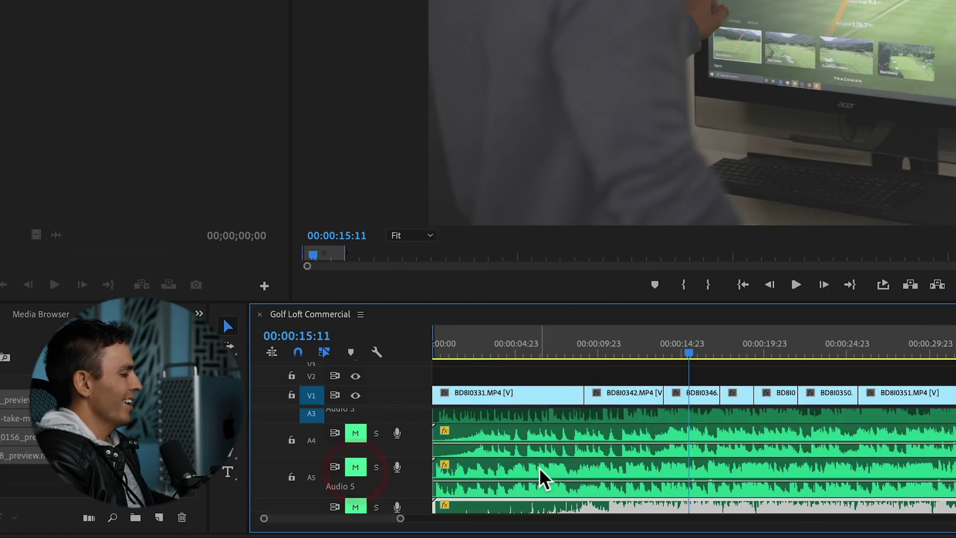
Unmute the song on A4 and check its ending close to the one-minute mark
scroll(539, 468, up, 1)
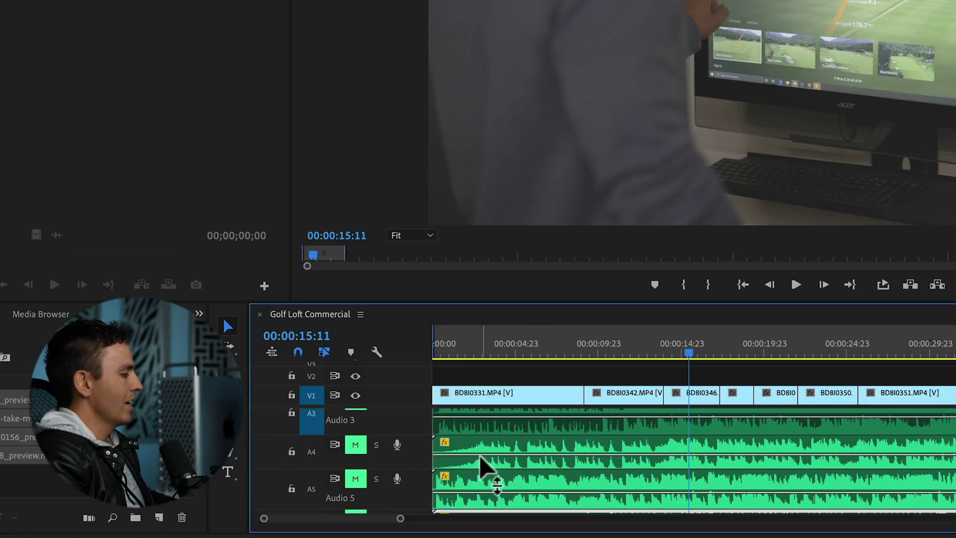
scroll(474, 455, up, 2)
click(356, 465)
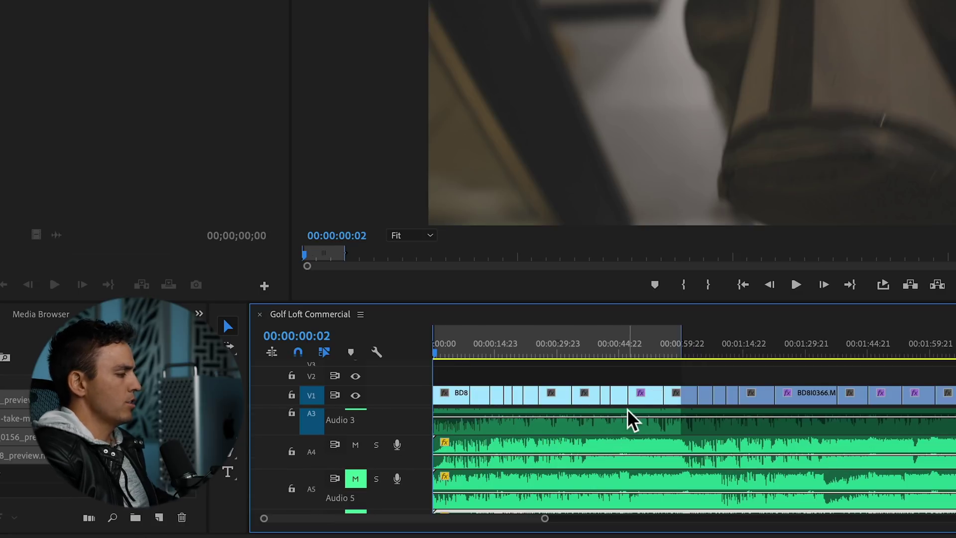
click(692, 438)
key(End)
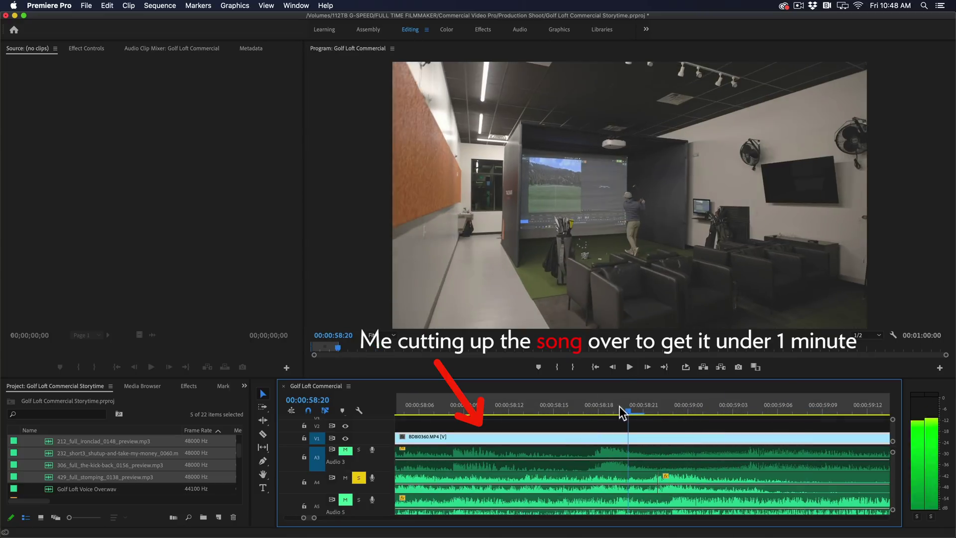
mouse_move(620, 405)
mouse_down()
mouse_move(519, 405)
mouse_move(609, 403)
mouse_up()
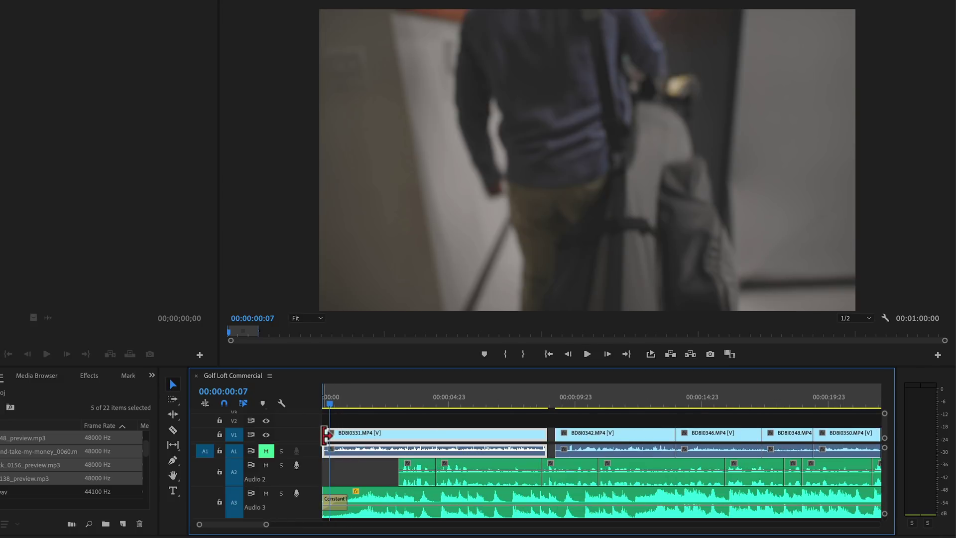
Apply the default transition to the start of the first BD8I0331.MP4 clip and play the sequence from the beginning
right_click(323, 435)
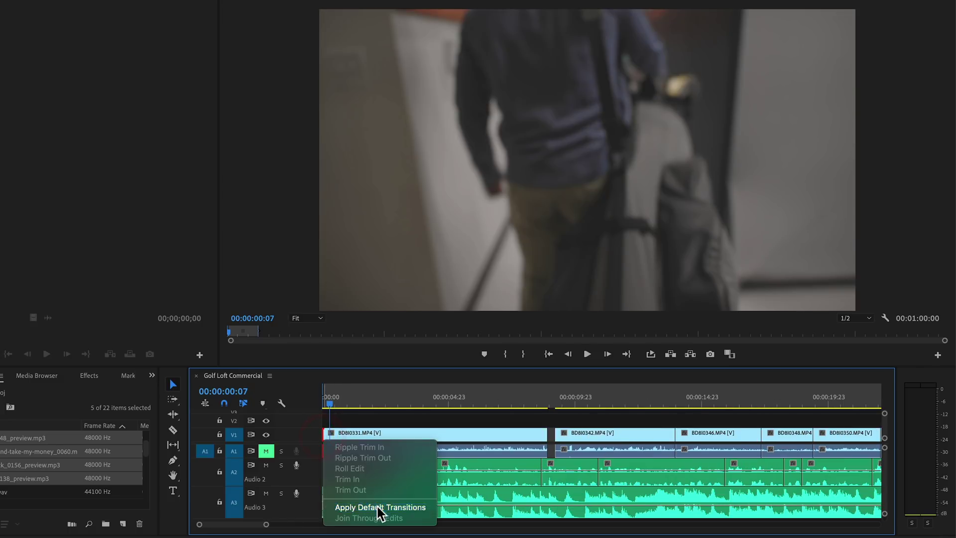
click(380, 507)
drag(331, 399, 316, 402)
key(space)
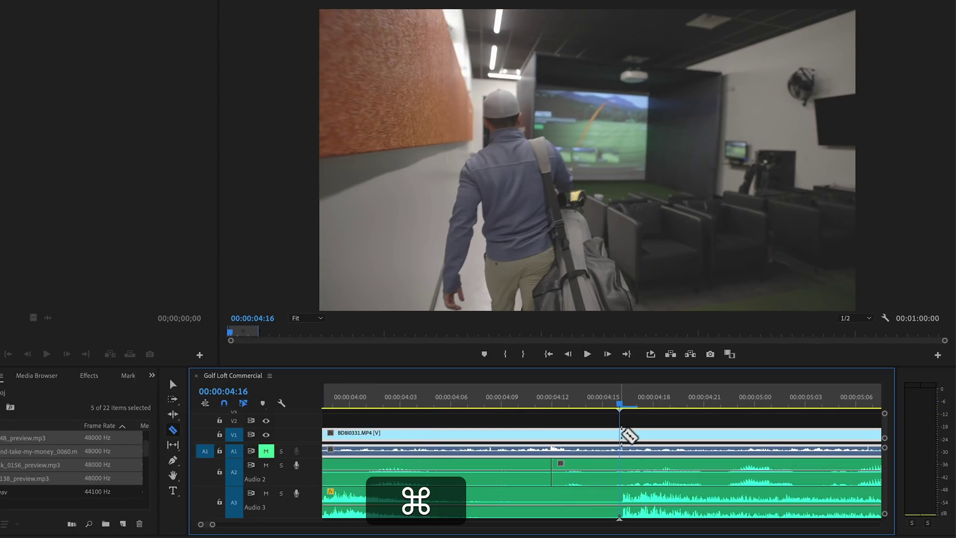
Cut BD8I0331.MP4 at 00:00:04:16 and 00:00:07:15, remove the section between, close the gap and play across the cut
click(620, 432)
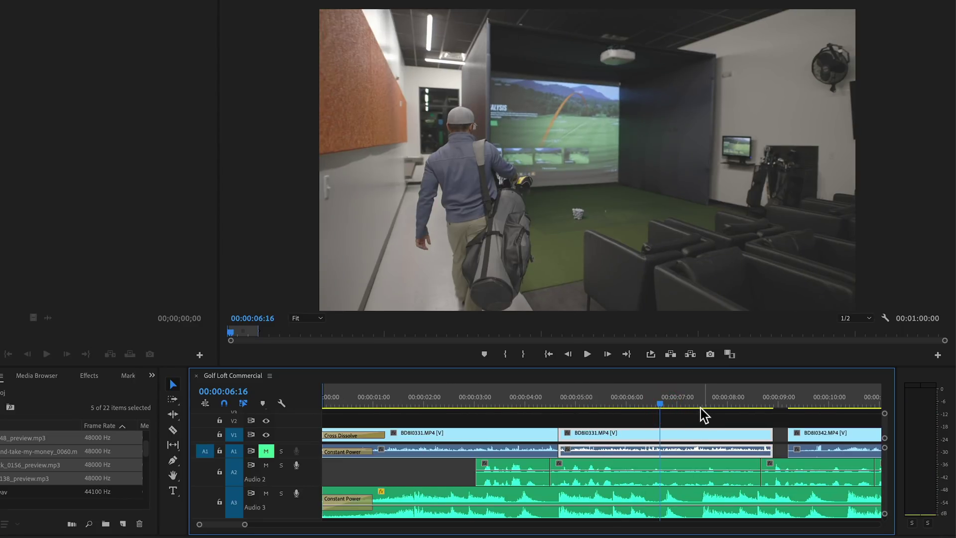
drag(659, 408, 708, 407)
key(c)
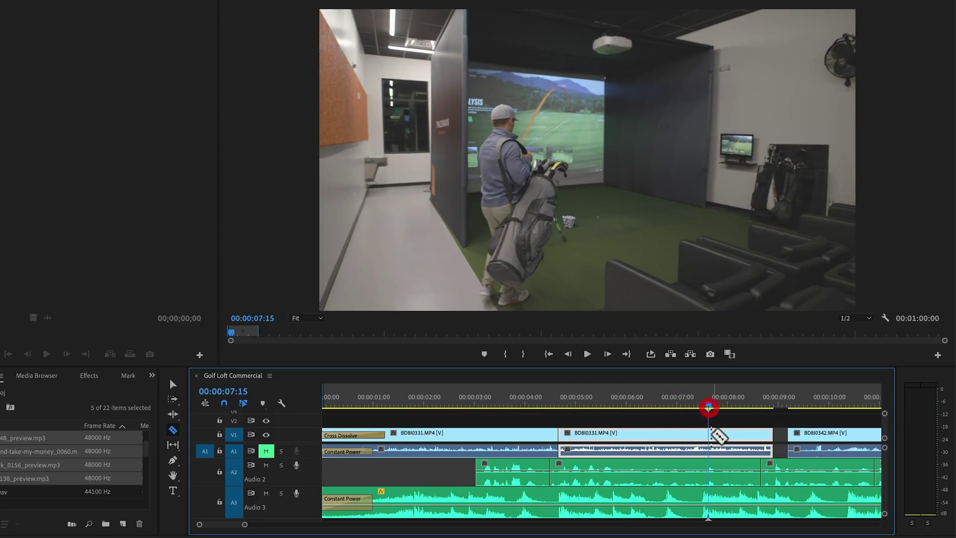
key(v)
click(521, 401)
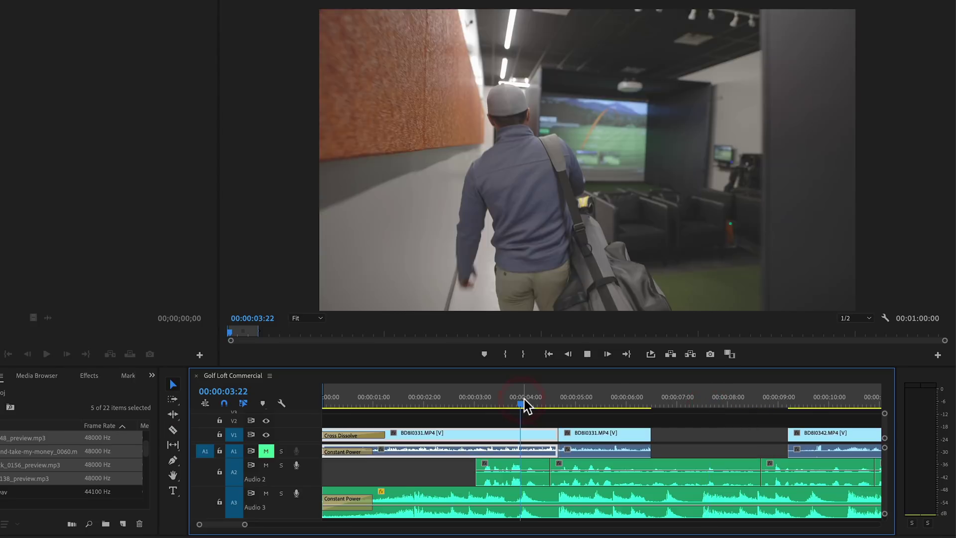
key(space)
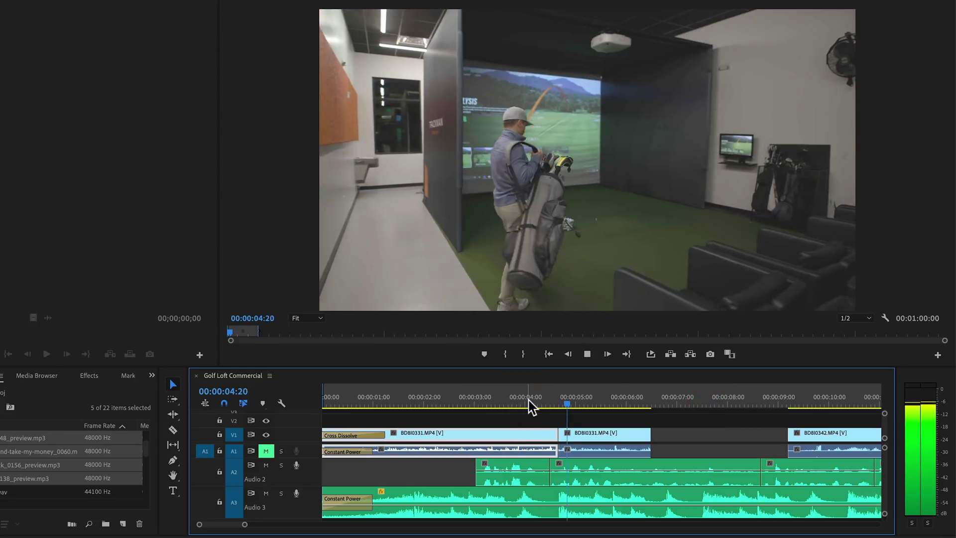
Trim the beginning of BD8I0342.MP4, move it directly after the shortened BD8I0331.MP4 and play the edit
click(806, 401)
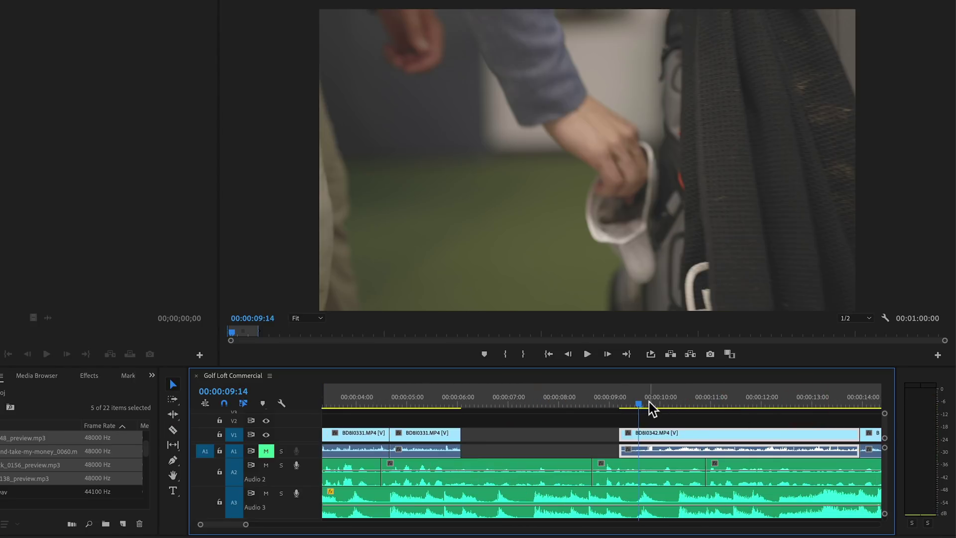
drag(653, 403, 665, 402)
click(439, 398)
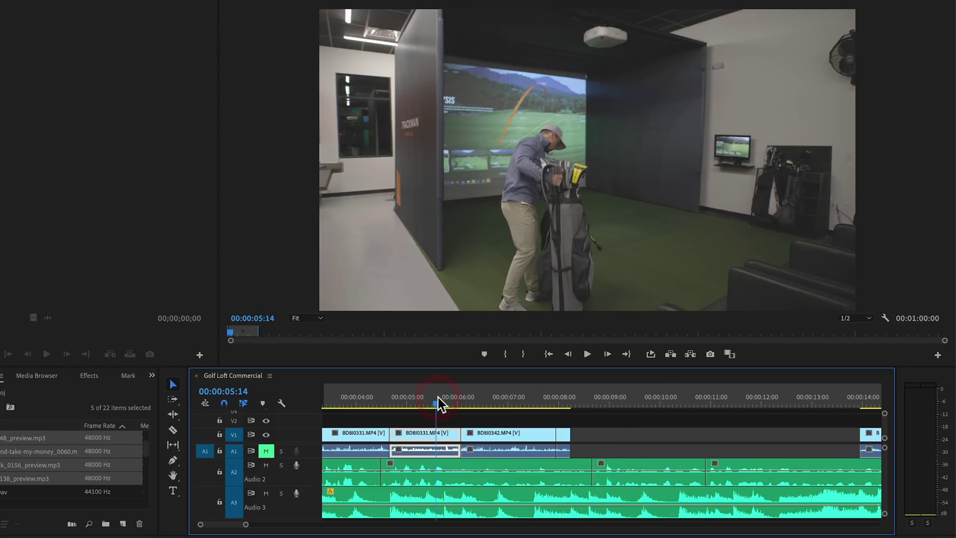
key(space)
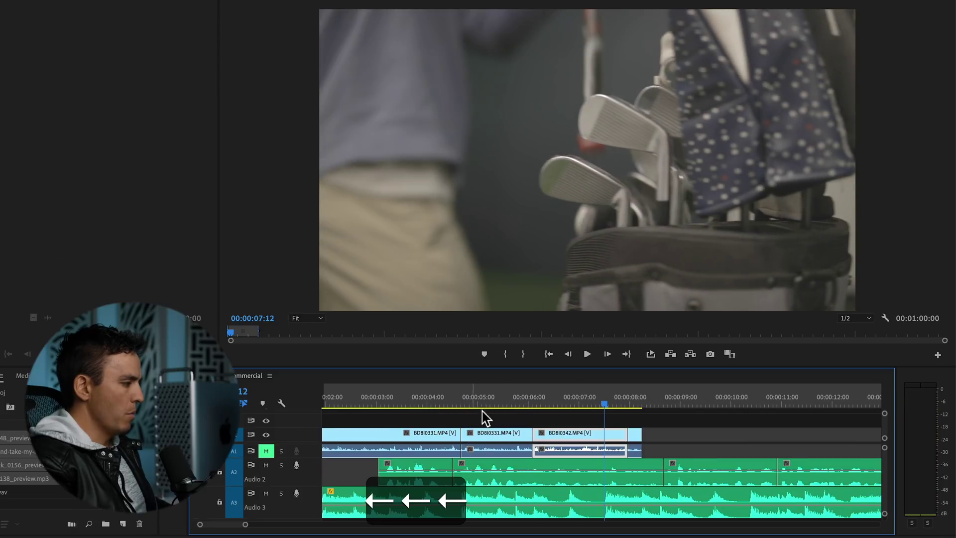
Cut BD8I0342.MP4 at 00:00:07:12 and delete the leftover pieces after the cut
key(c)
click(607, 434)
key(v)
click(610, 433)
key(BackSpace)
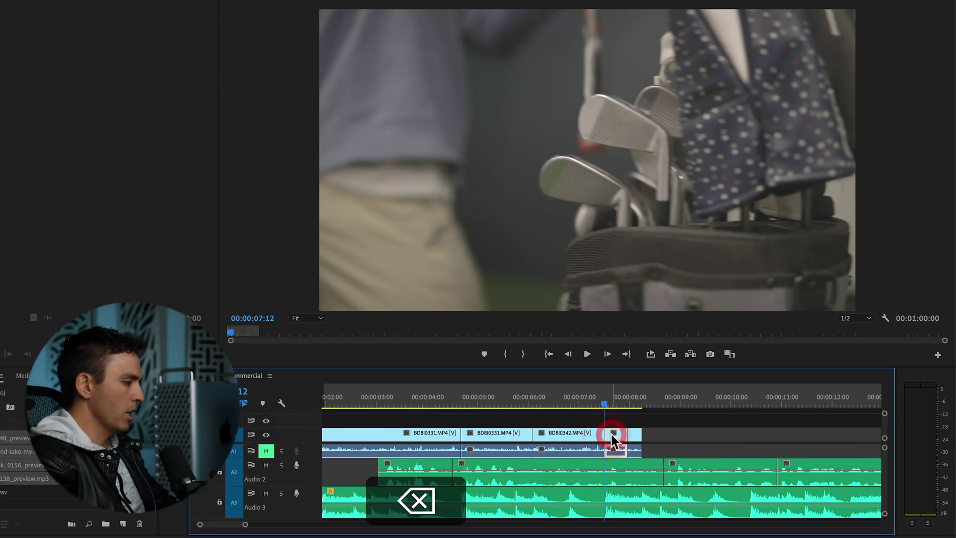
key(BackSpace)
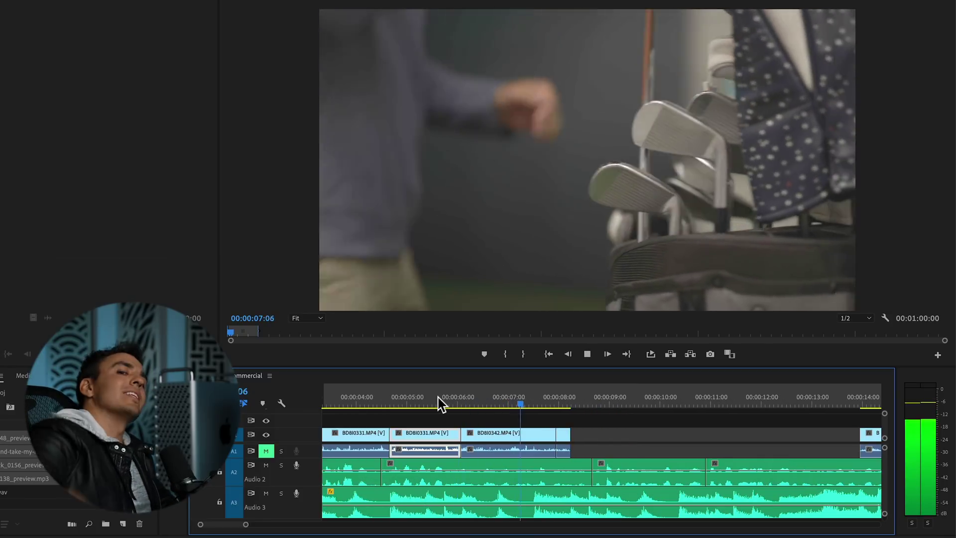
Trim the start of BD8I0346.MP4 at about 00:00:14:10, move it directly after BD8I0342.MP4 and play the transition
key(space)
click(413, 398)
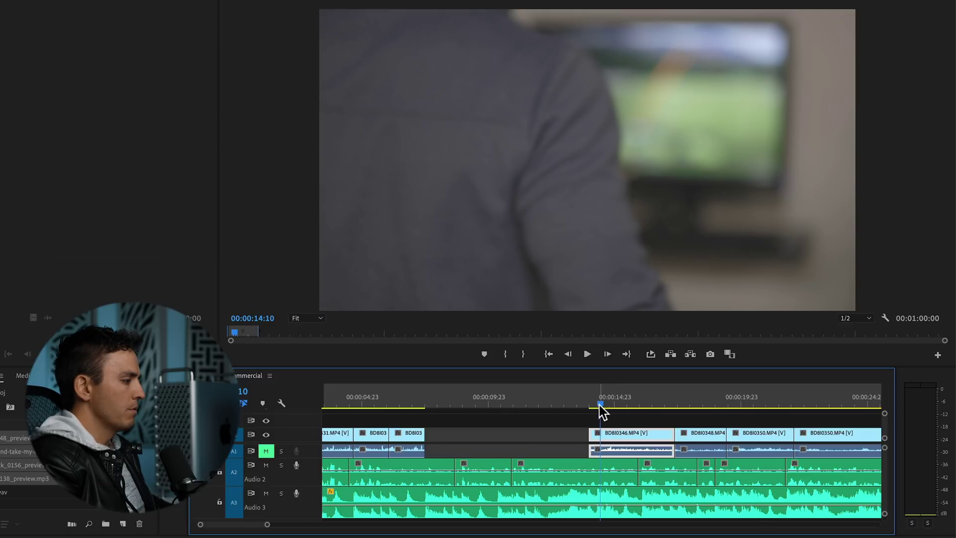
drag(600, 405, 448, 435)
key(super+k)
key(BackSpace)
click(408, 399)
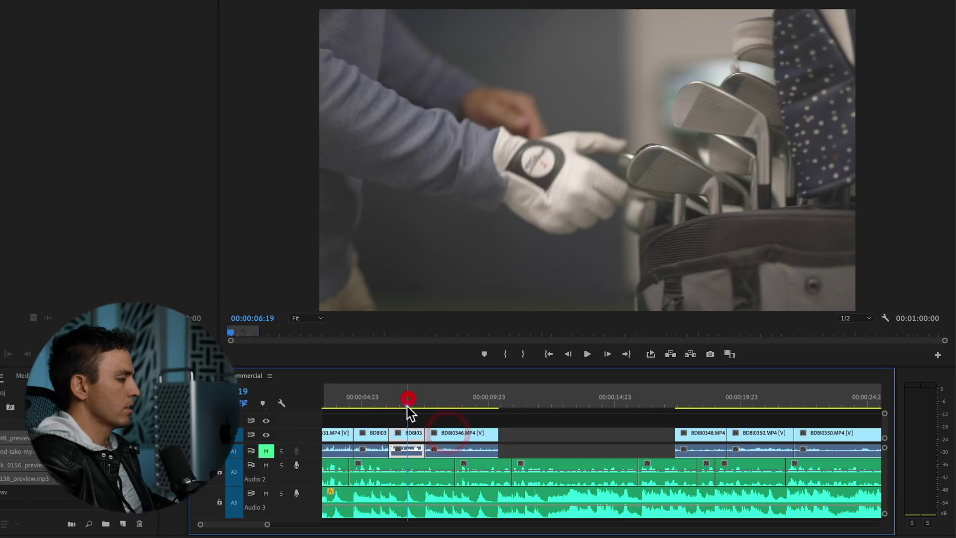
key(space)
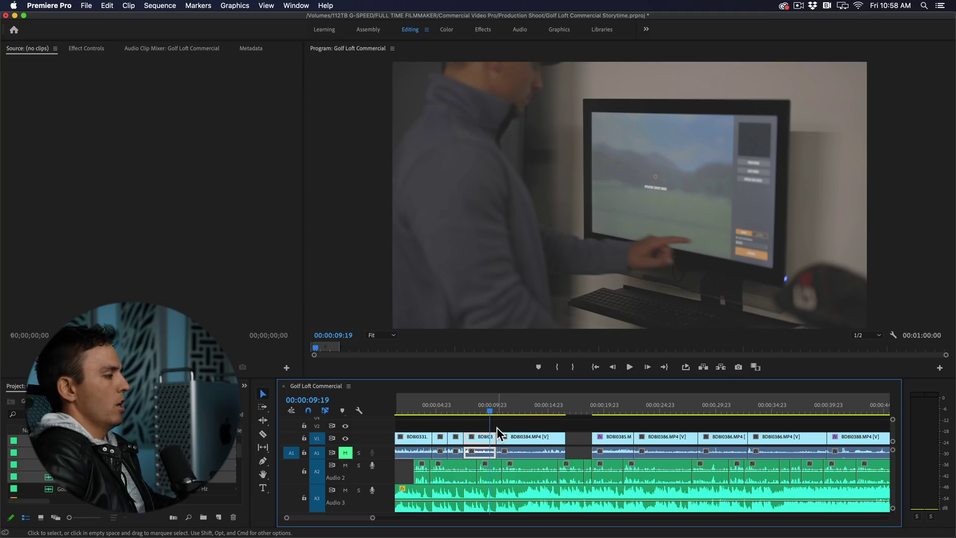
Shorten BD8I0384.MP4 on V1 and place a piece of BD8I0386.MP4 directly after it
key(space)
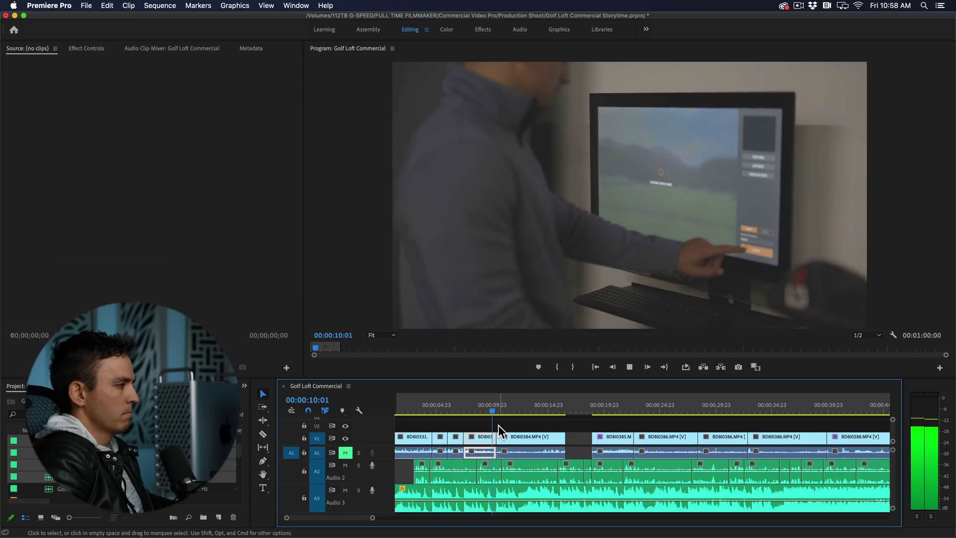
drag(610, 438, 530, 438)
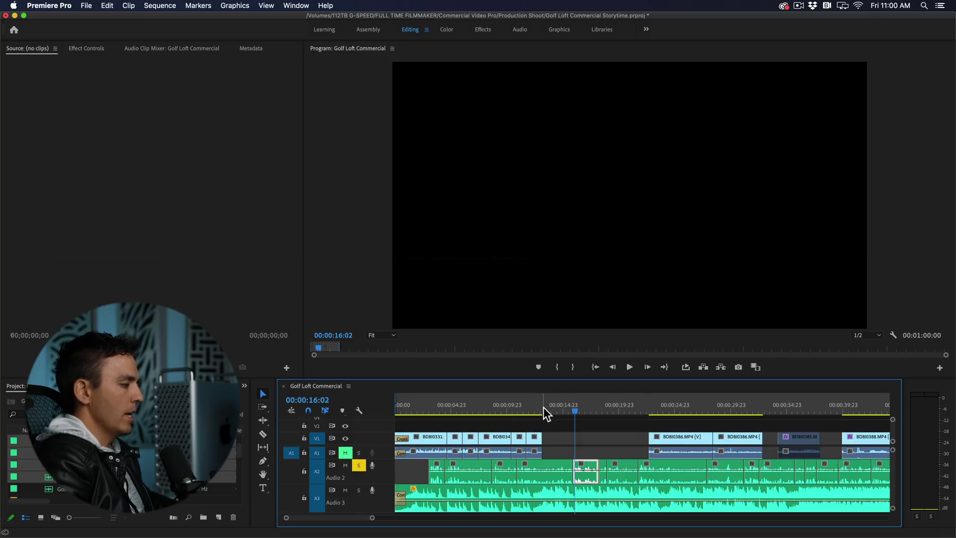
click(497, 408)
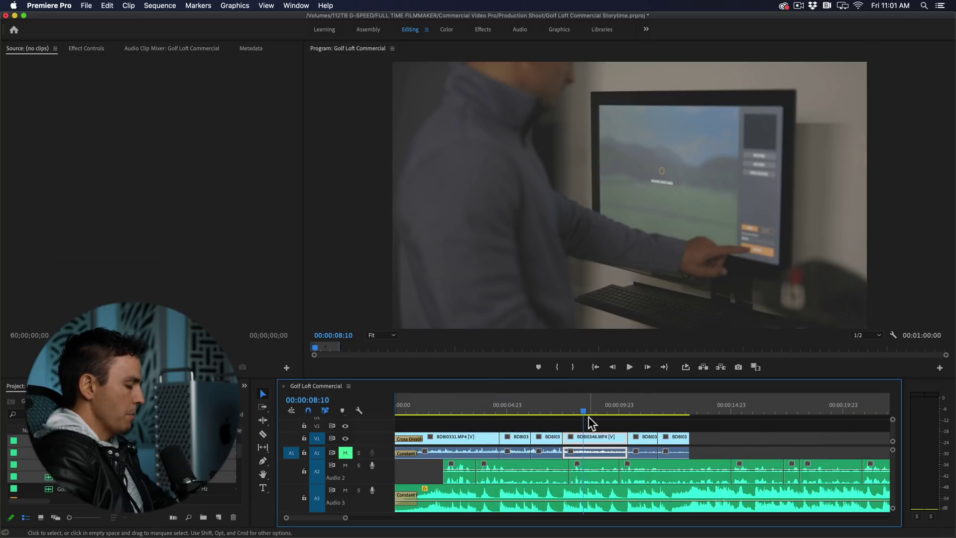
Review the cut between BD8I0342.MP4 and BD8I0346.MP4 against the beats of the music
key(=)
scroll(575, 420, right, 2)
click(548, 409)
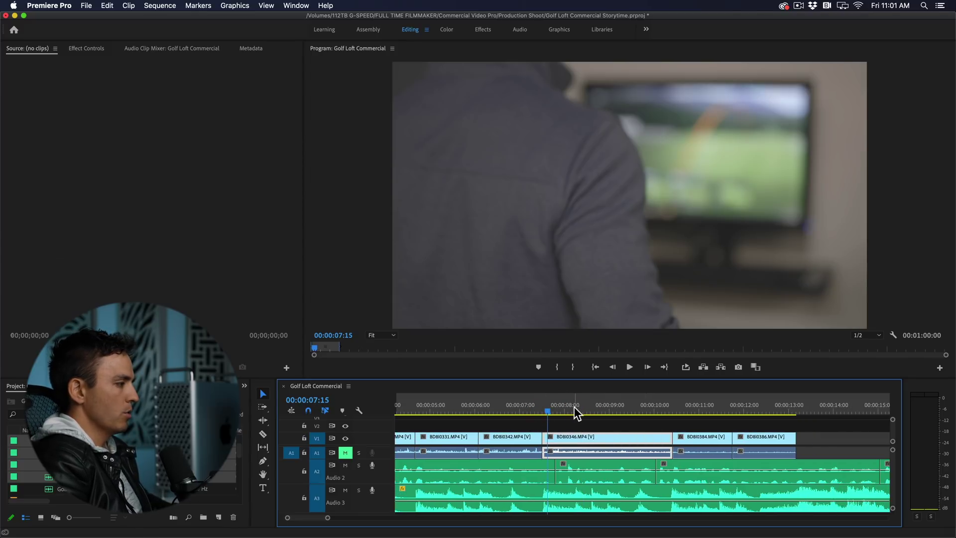
scroll(497, 401, up, 3)
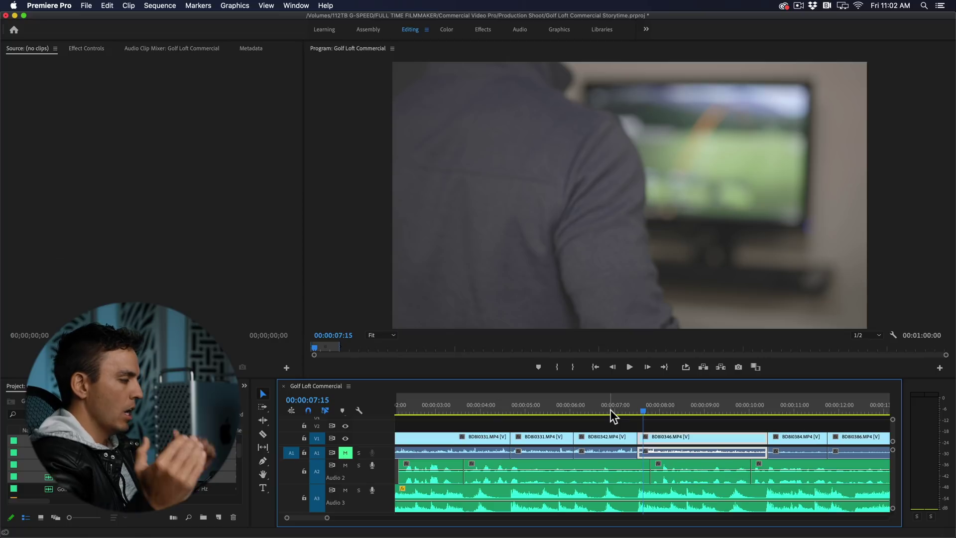
click(587, 410)
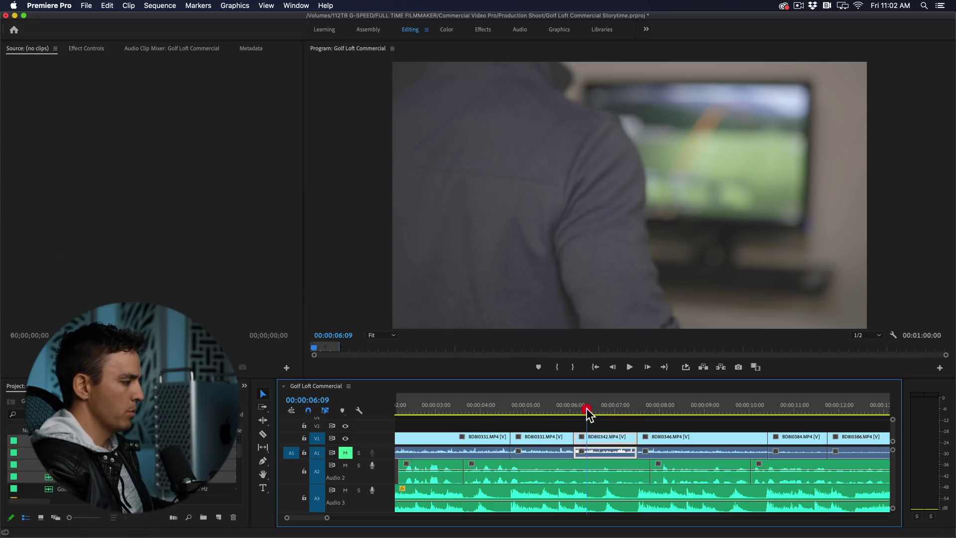
key(space)
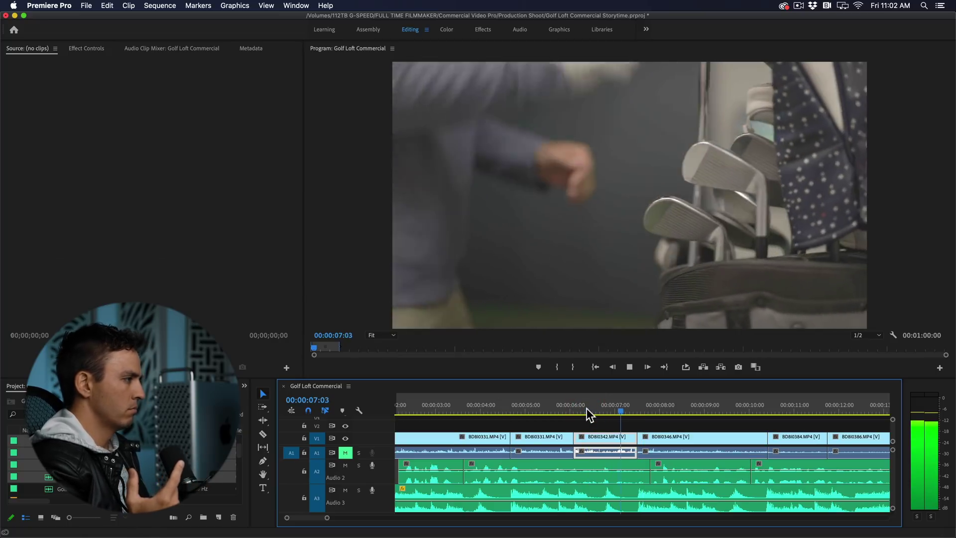
click(625, 405)
key(=)
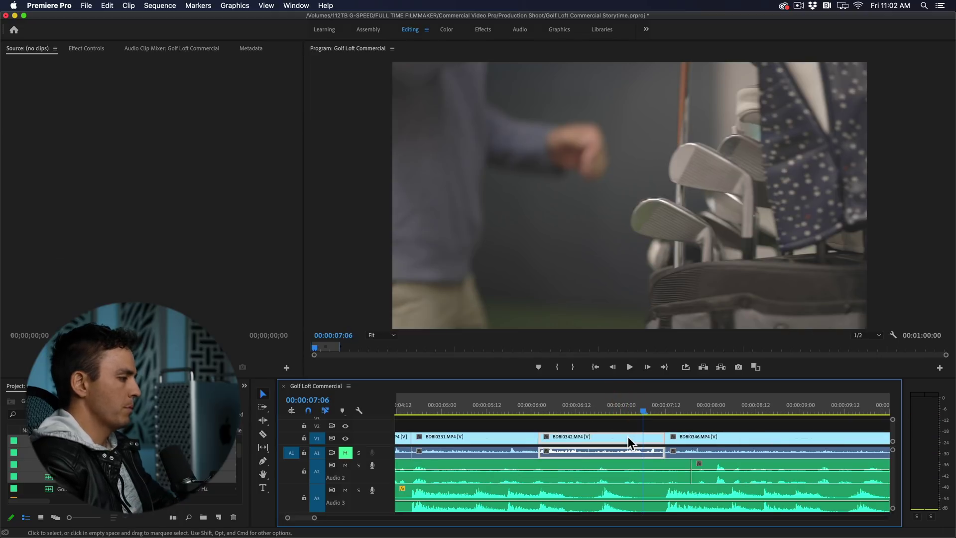
Move the video of BD8I0342.MP4 up to V2 and add a time-remapping speed keyframe to it at 00:00:07:06
click(666, 405)
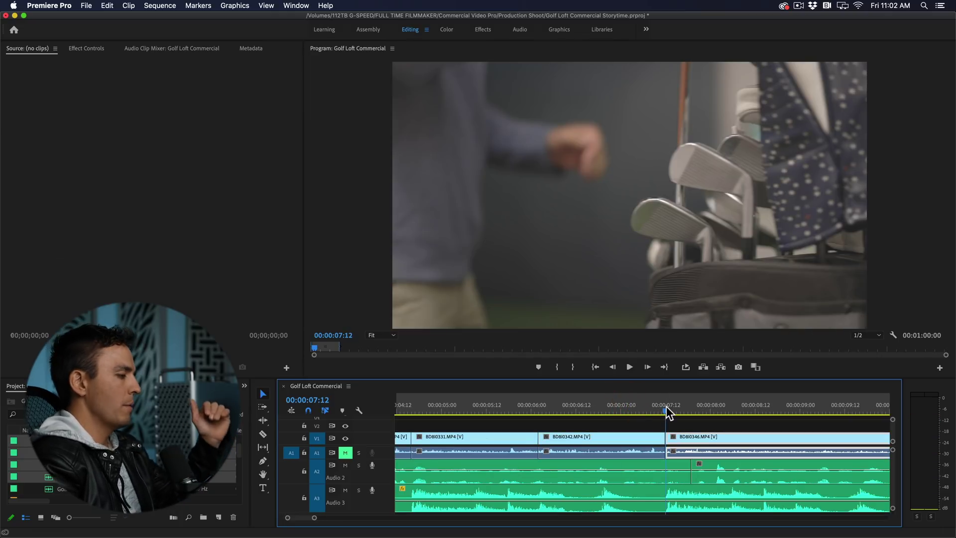
click(642, 410)
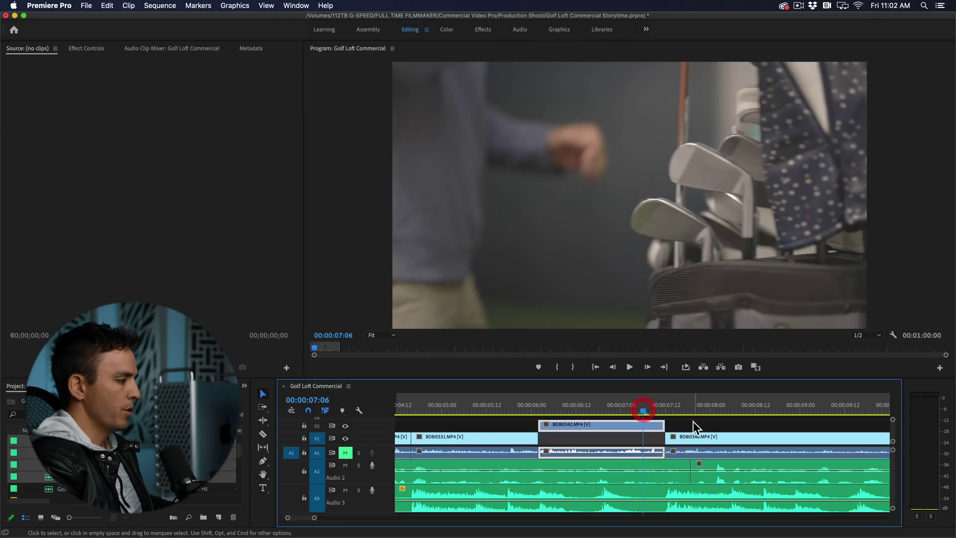
click(693, 422)
click(636, 424)
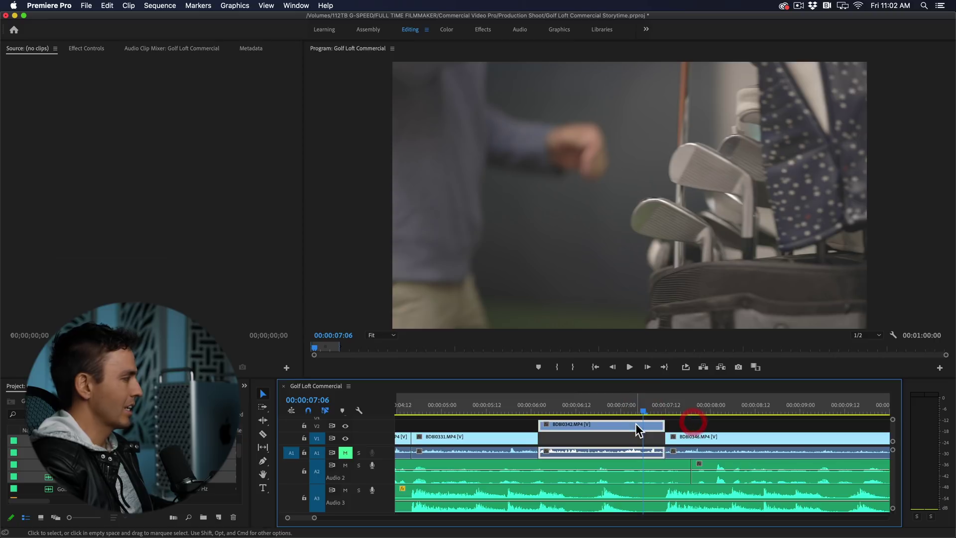
click(87, 45)
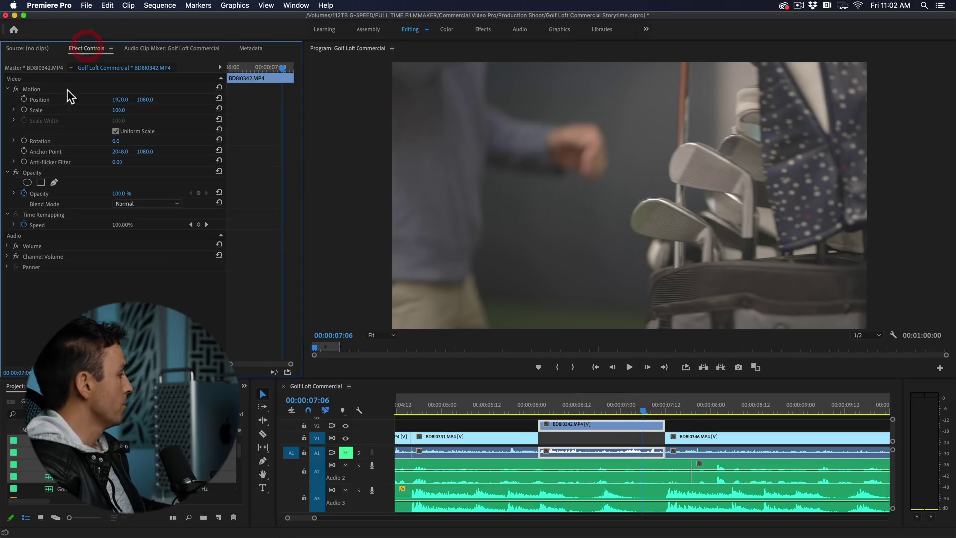
click(15, 225)
click(199, 225)
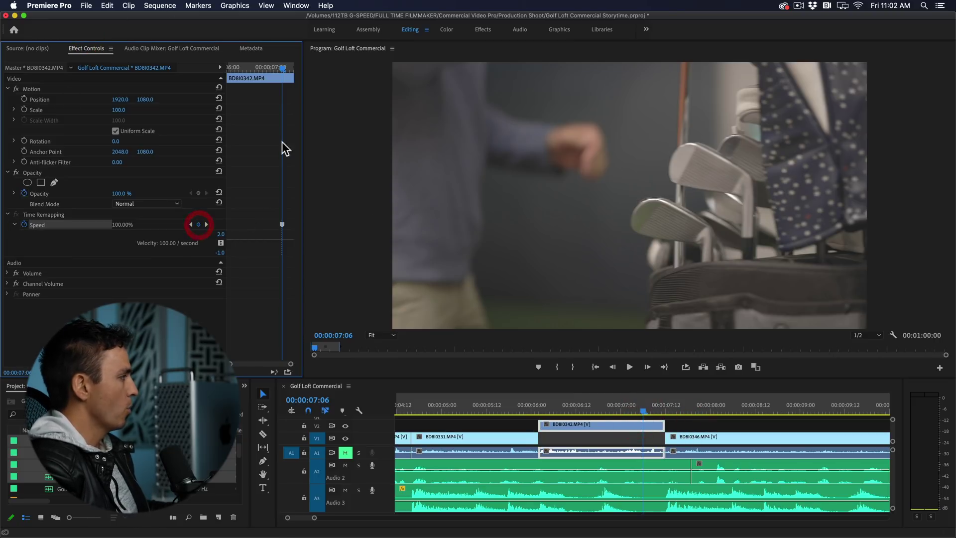
Extend BD8I0342.MP4, ramp its speed gradually up to 250% after the keyframe, and end the clip at 00:00:07:12
drag(665, 425, 748, 425)
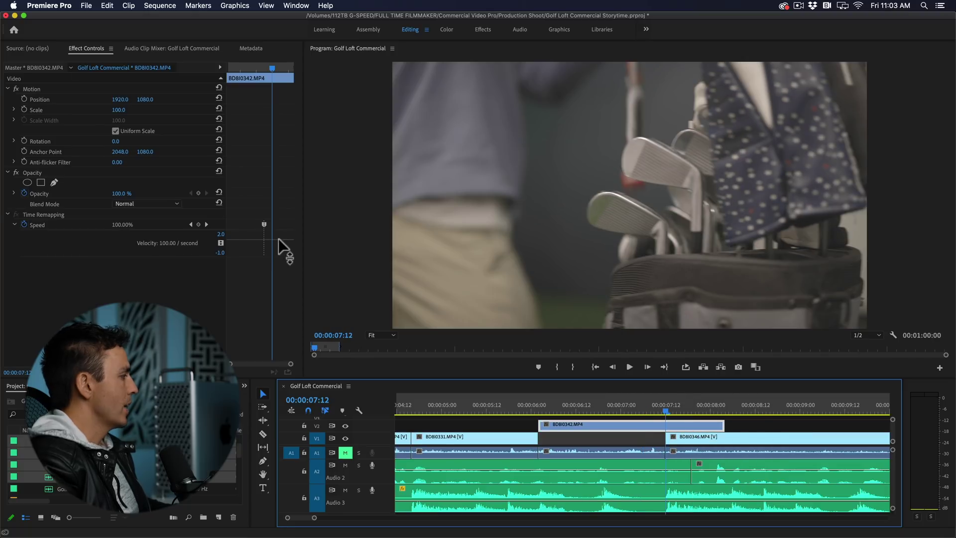
drag(279, 238, 268, 224)
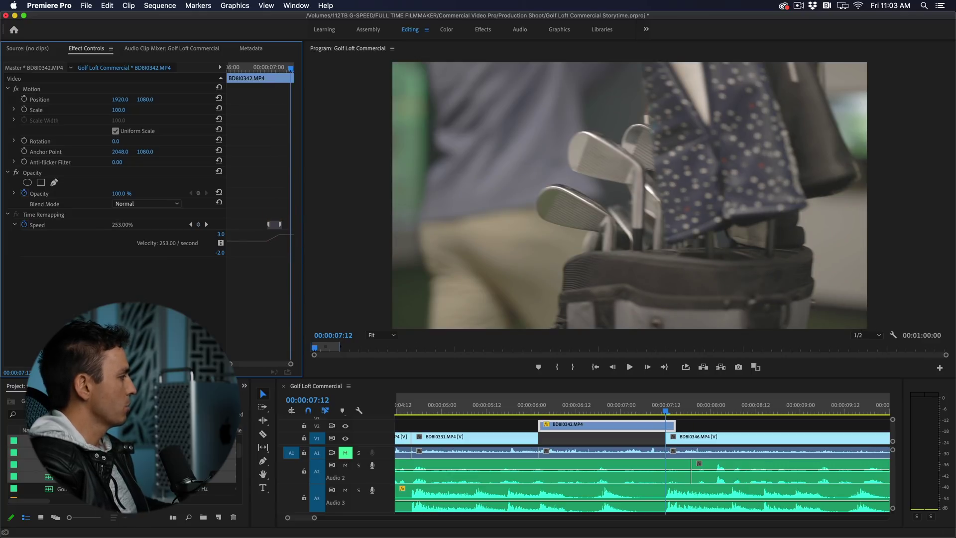
click(665, 411)
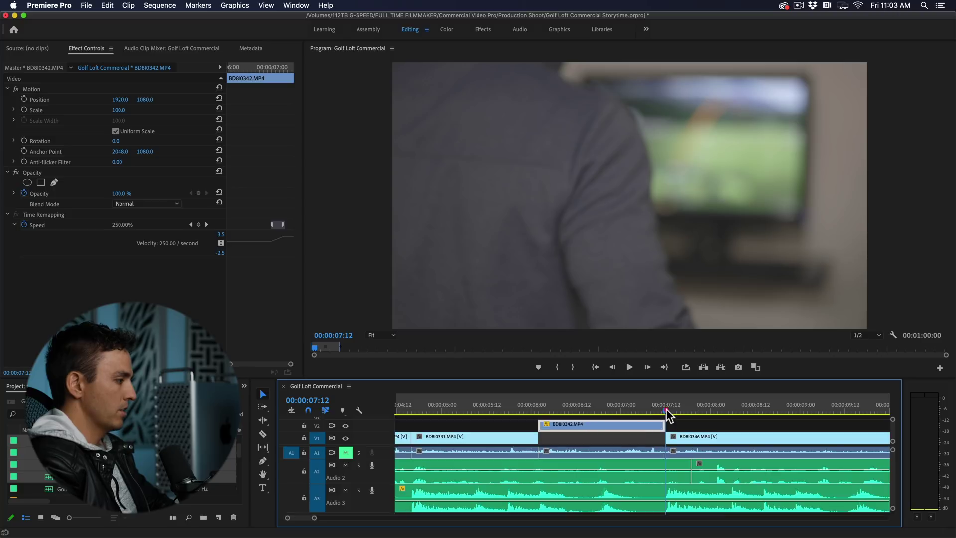
Play the transition out of BD8I0342.MP4 and reposition its speed ramp near the end of the clip
key(equal)
key(equal)
key(minus)
key(minus)
key(minus)
mouse_move(641, 411)
mouse_down()
mouse_move(616, 410)
mouse_move(627, 409)
mouse_up()
key(space)
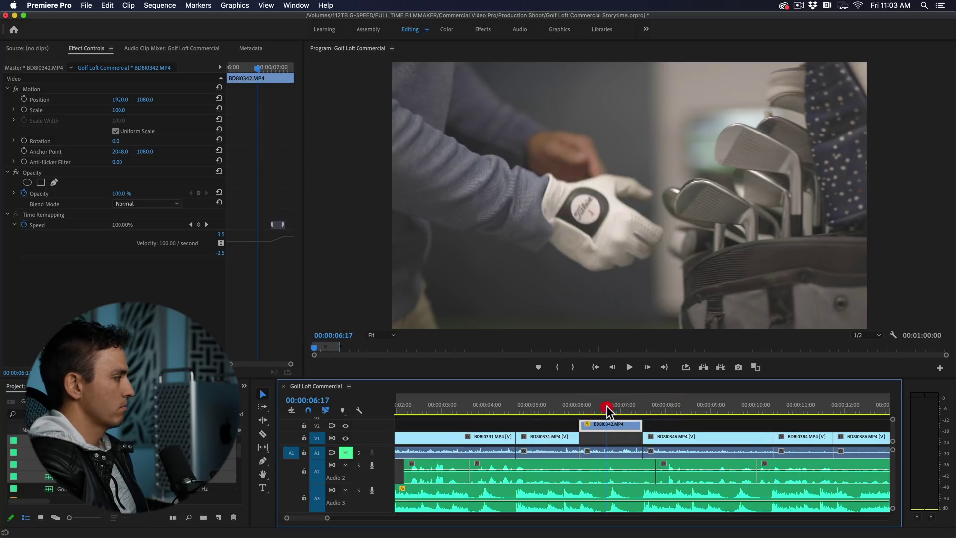
drag(625, 408, 636, 411)
drag(282, 222, 277, 219)
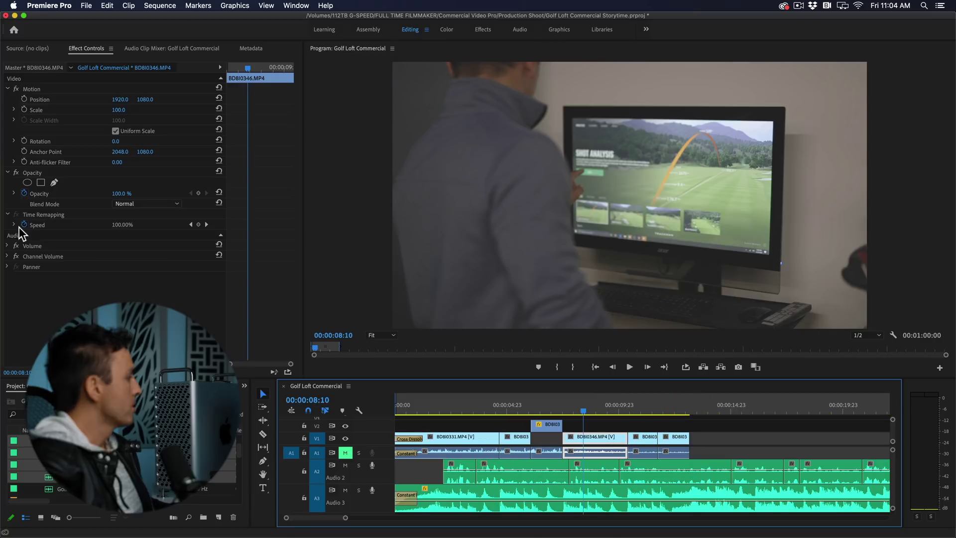
Add a speed keyframe near the start of BD8I0346.MP4, speed up the part before it and ease it gradually down to 100%
click(14, 225)
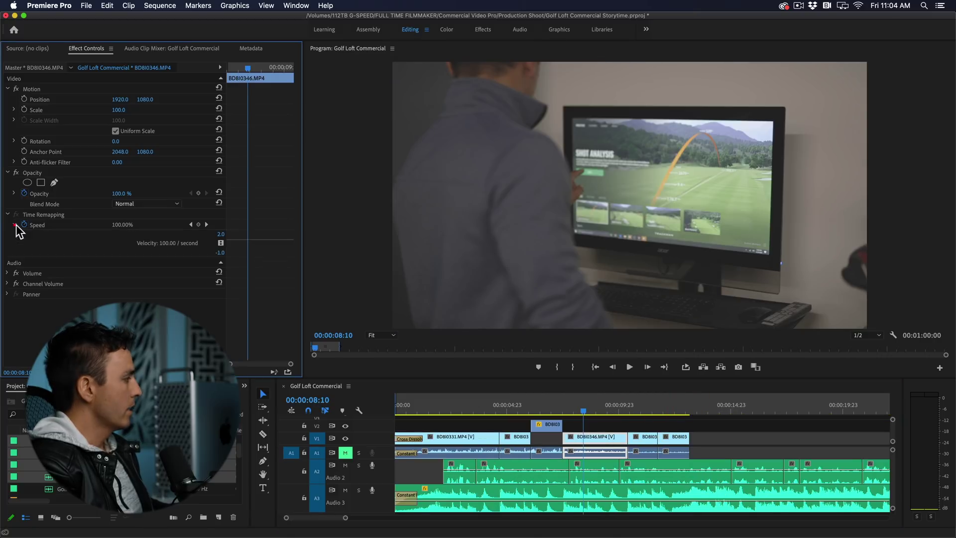
click(198, 225)
click(230, 234)
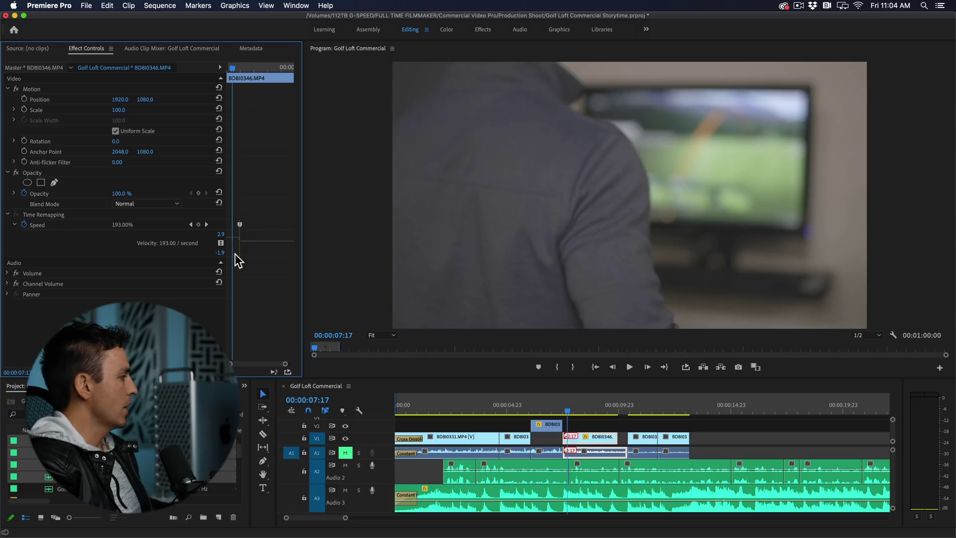
drag(243, 240, 248, 227)
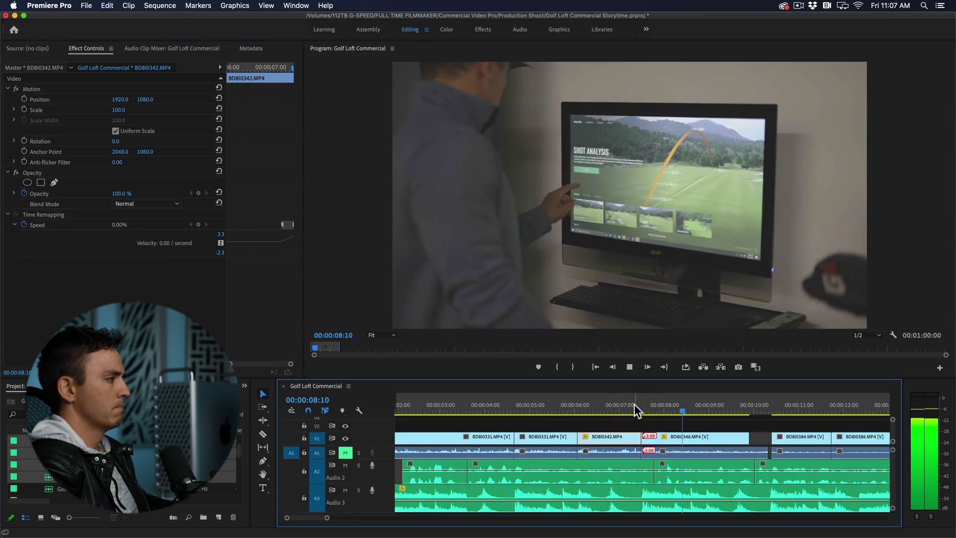
Place BD8I0384.MP4 at 00:00:08:22 directly after BD8I0346.MP4 and close the gap before BD8I0386.MP4
key(space)
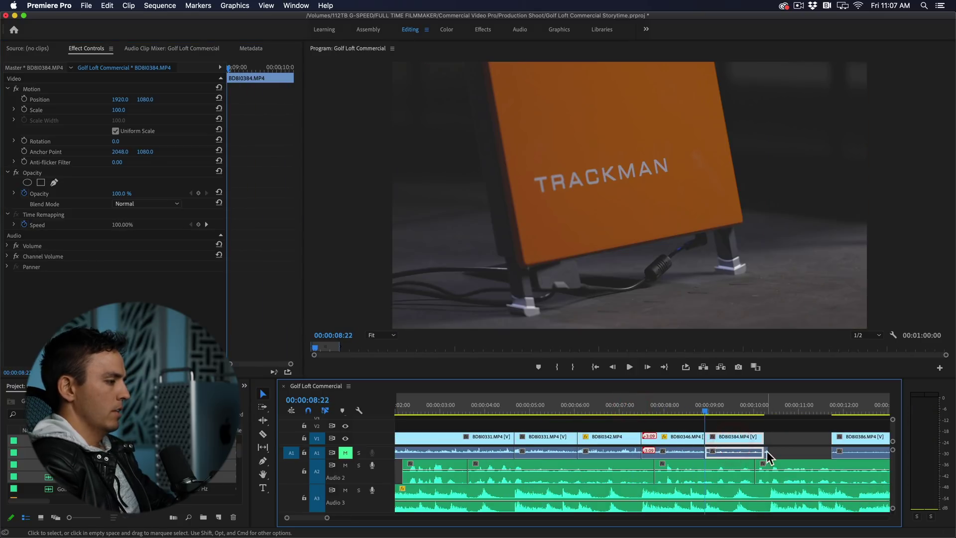
click(766, 452)
key(BackSpace)
scroll(788, 442, down, 3)
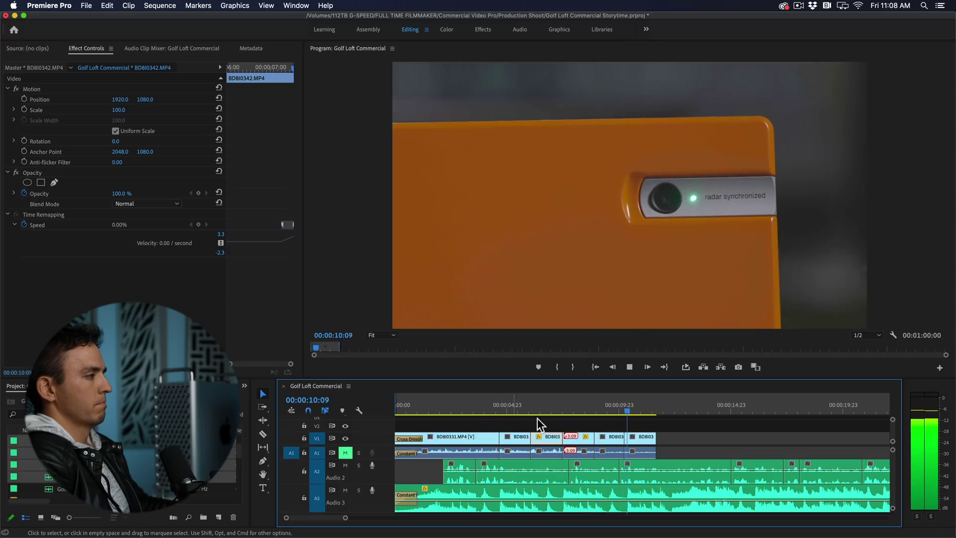
Nest the speed-ramped BD8I0346.MP4 clip on V1 into its own sequence
click(481, 409)
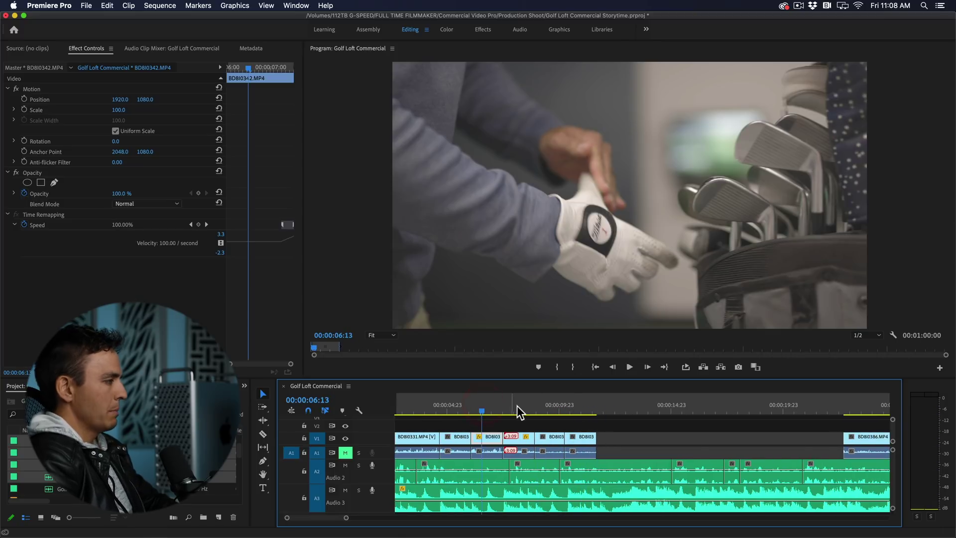
click(529, 404)
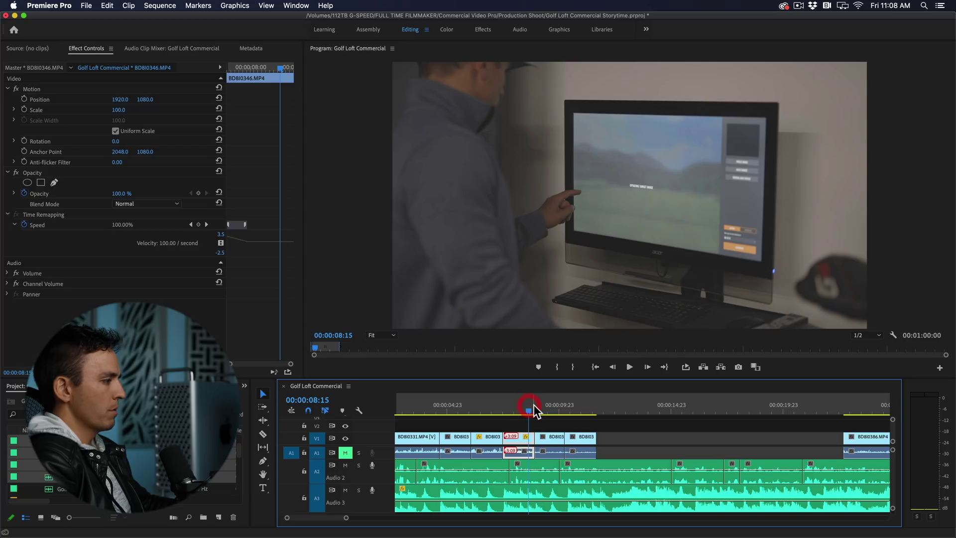
mouse_move(530, 405)
mouse_down()
mouse_move(539, 410)
mouse_move(527, 407)
mouse_up()
key(=)
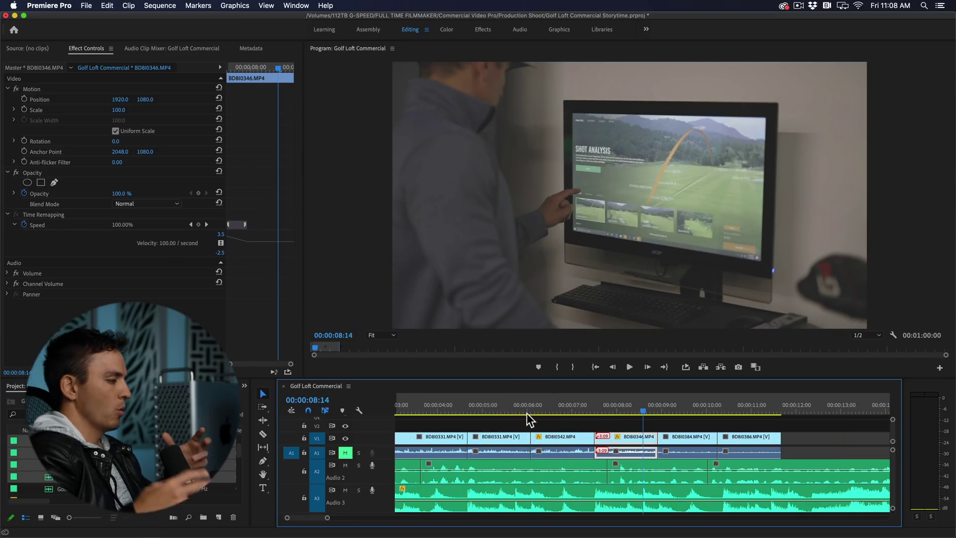
click(628, 436)
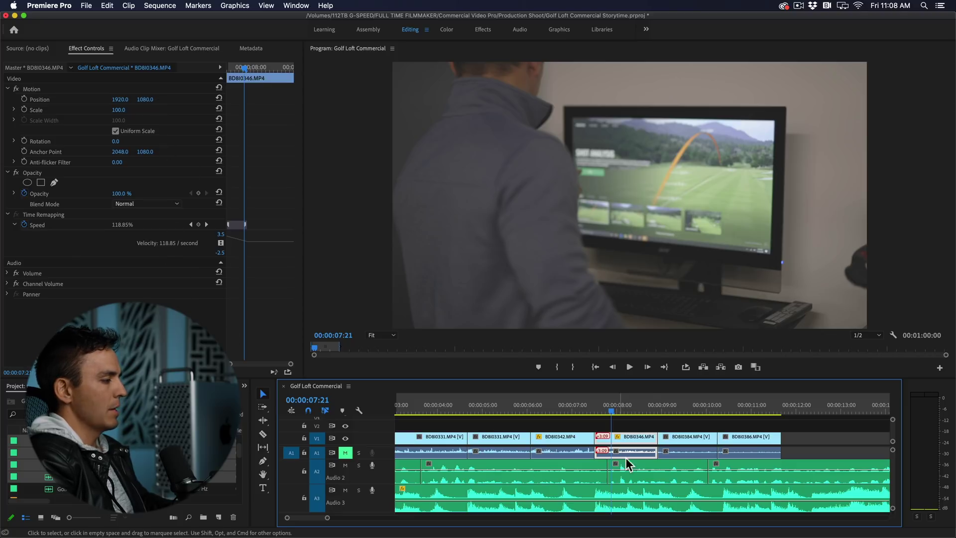
click(647, 428)
click(638, 438)
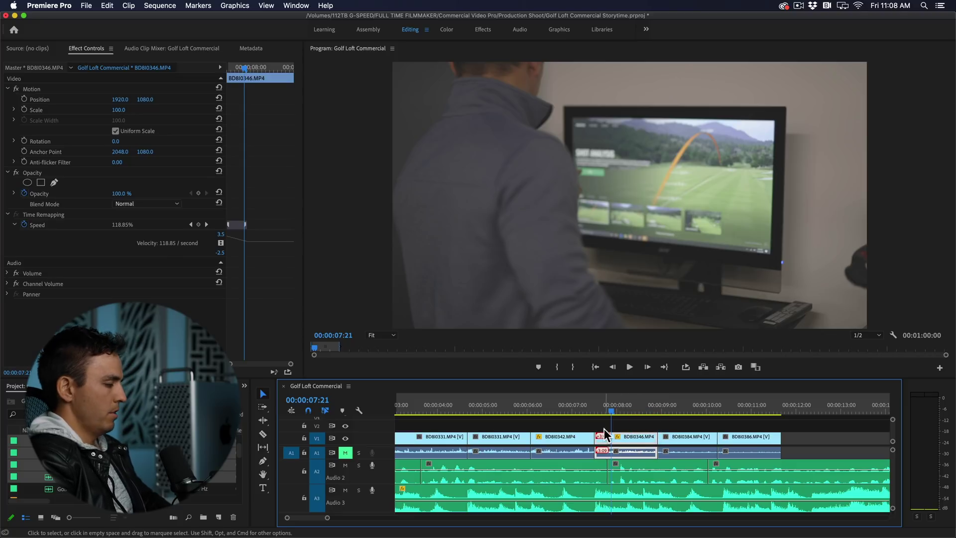
key(n)
key(Return)
Animate the nested clip's scale from 100 at its start to 130 at its end and play the zoom
click(619, 411)
click(624, 437)
click(24, 100)
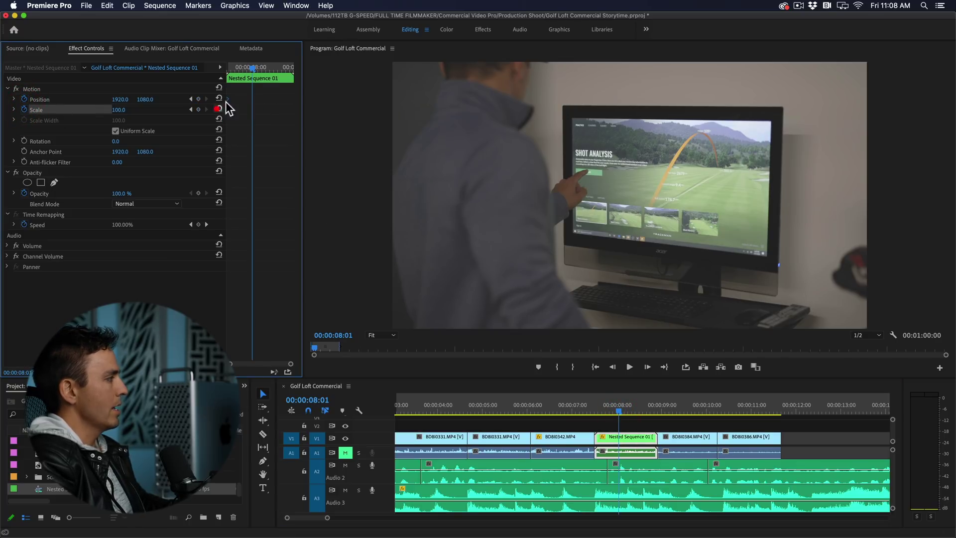
drag(118, 109, 132, 110)
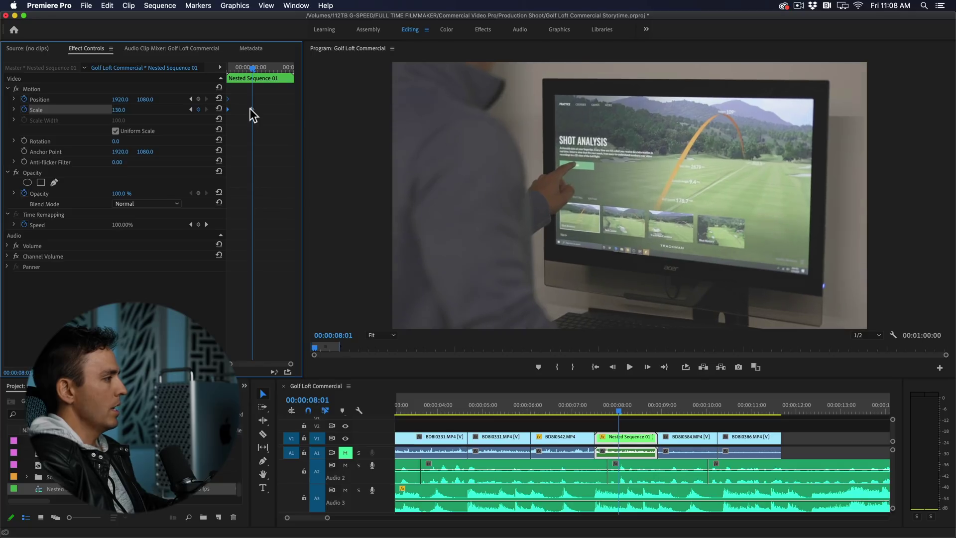
drag(251, 109, 309, 110)
drag(253, 68, 203, 70)
key(space)
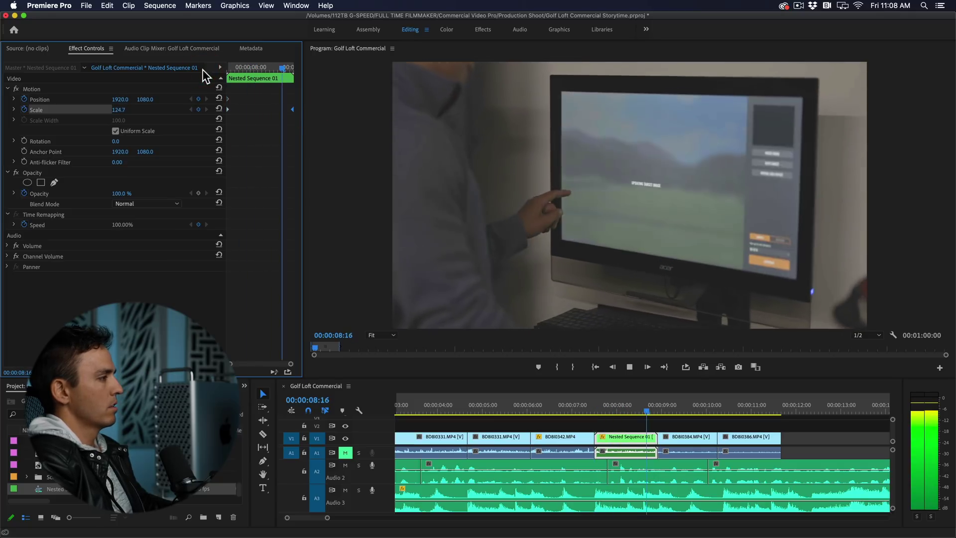
Paste only the nested clip's Motion attributes onto BD8I0384.MP4 and BD8I0386.MP4, without scaling the attribute times
click(674, 406)
click(646, 440)
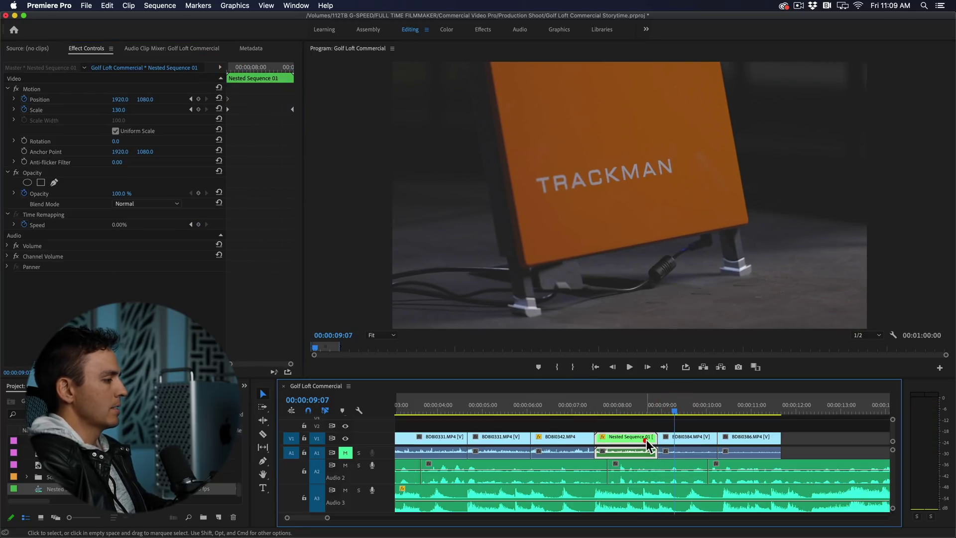
key(alt+super+v)
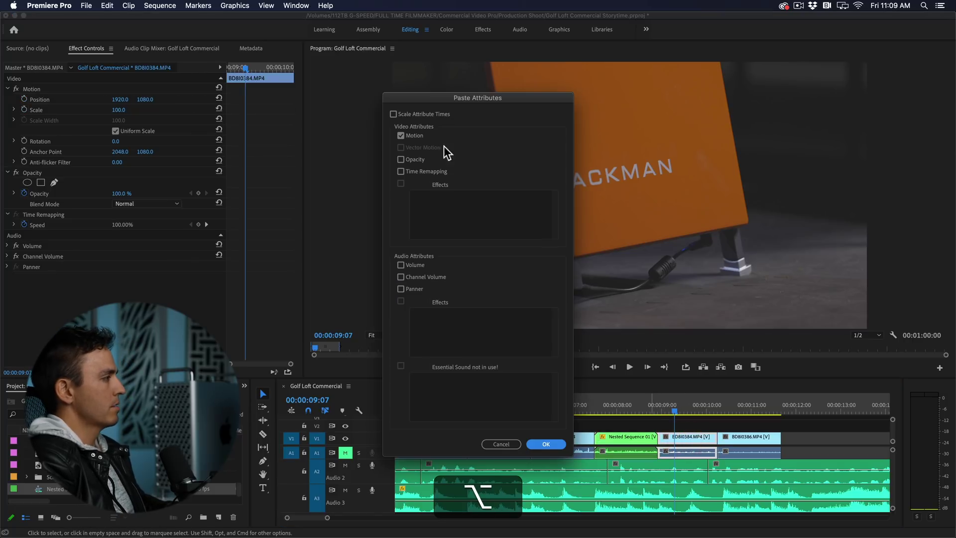
key(Return)
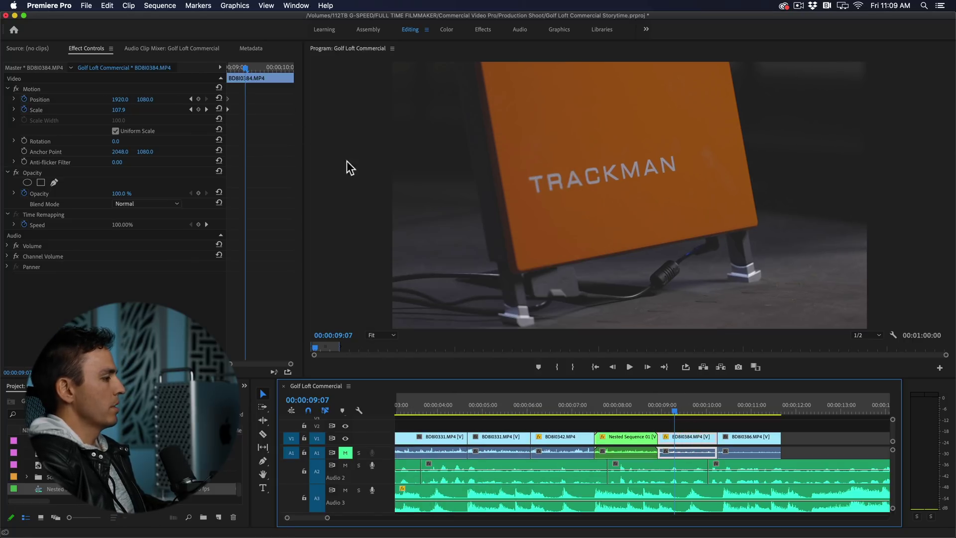
click(740, 410)
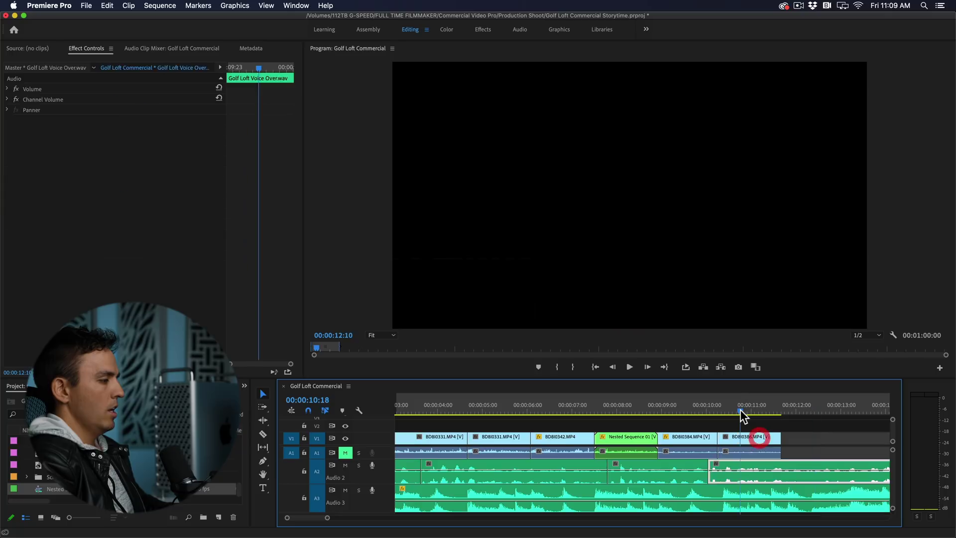
click(746, 443)
key(alt+super+v)
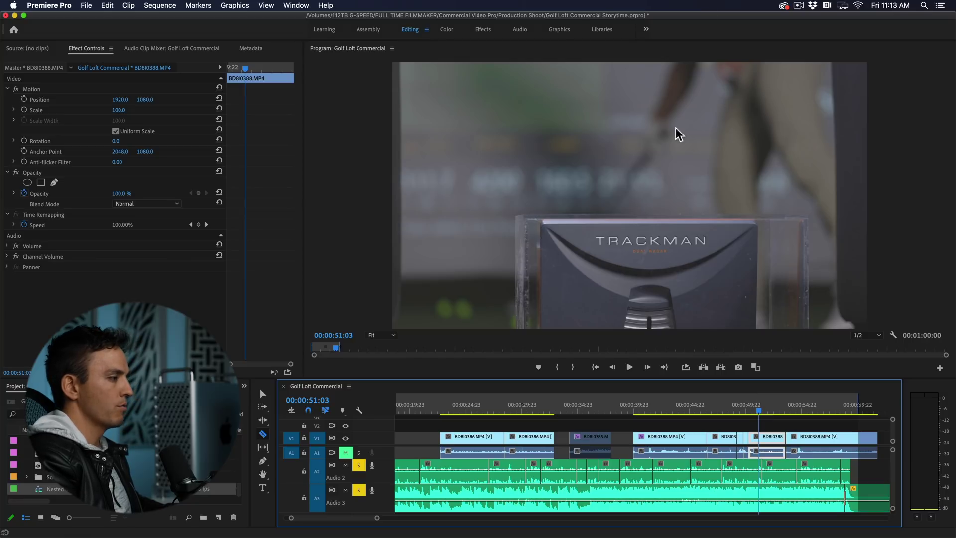
Cut a piece about one second long from BD8I0388.MP4 at around 00:00:51 and place it on V2 above BD8I0384.MP4
click(761, 411)
click(761, 438)
key(v)
click(753, 438)
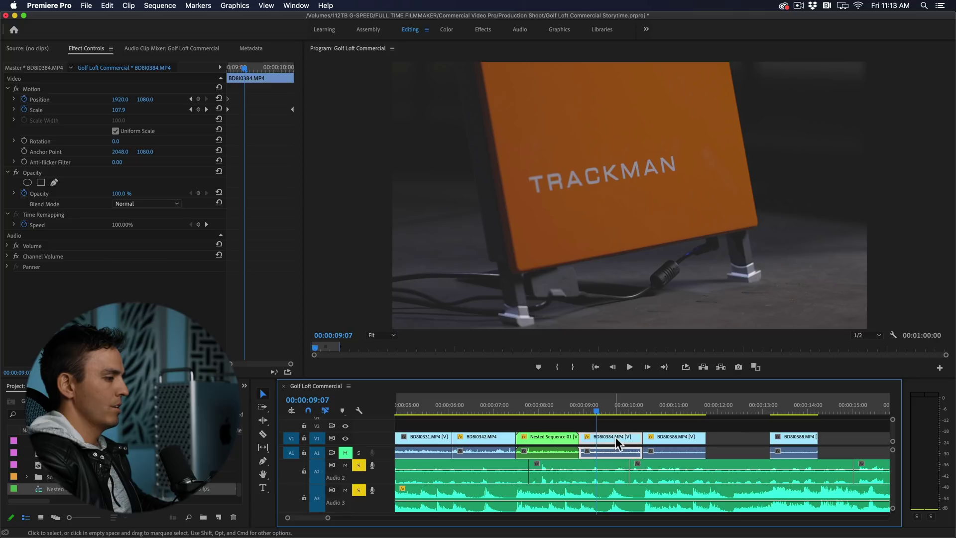
drag(788, 443, 638, 425)
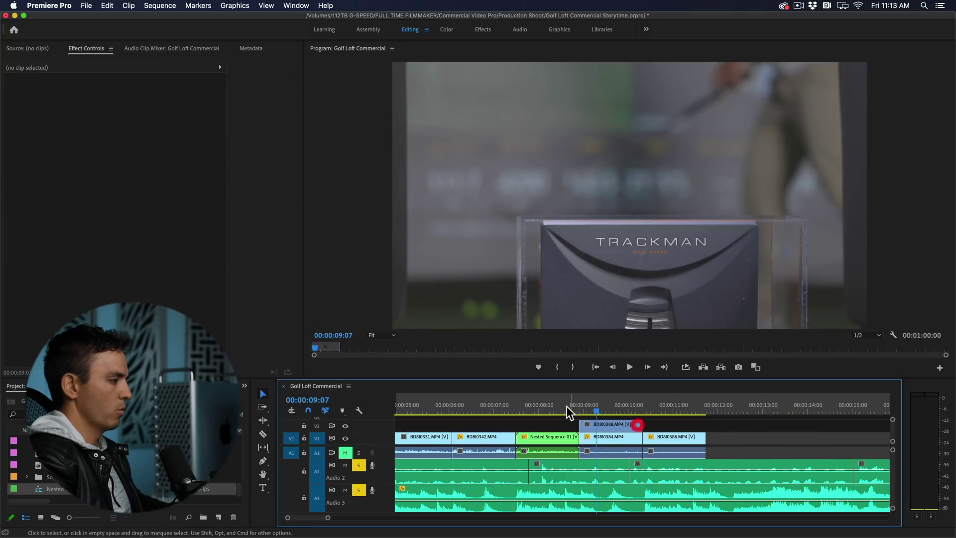
Paste the zoom's Motion attributes onto BD8I0388.MP4 on V2 and play back the edited clips
click(590, 437)
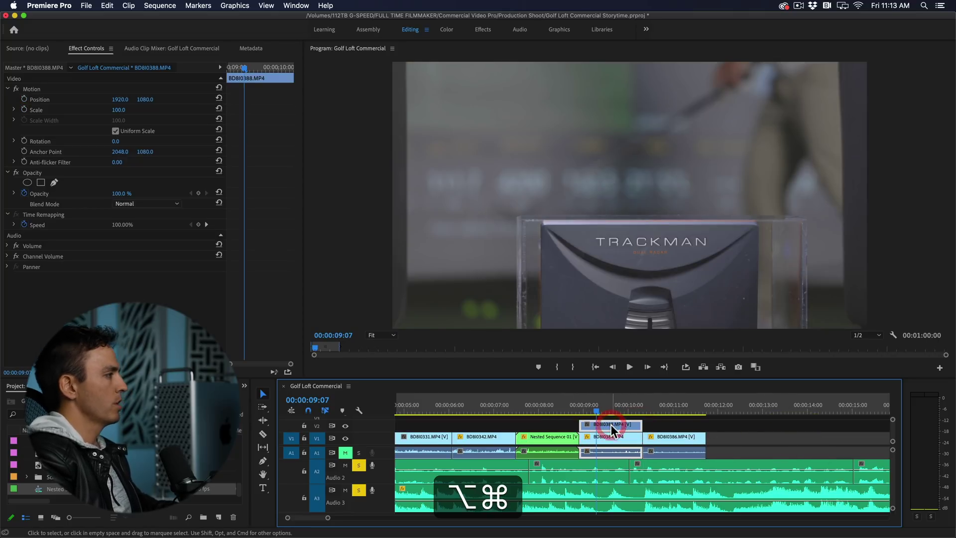
key(alt+super+v)
click(547, 443)
click(659, 423)
drag(580, 408, 541, 416)
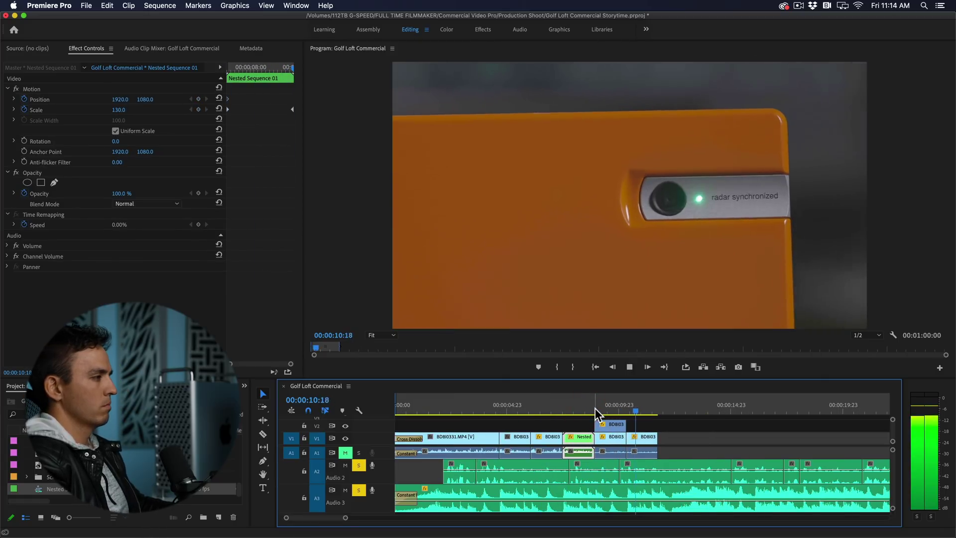
key(space)
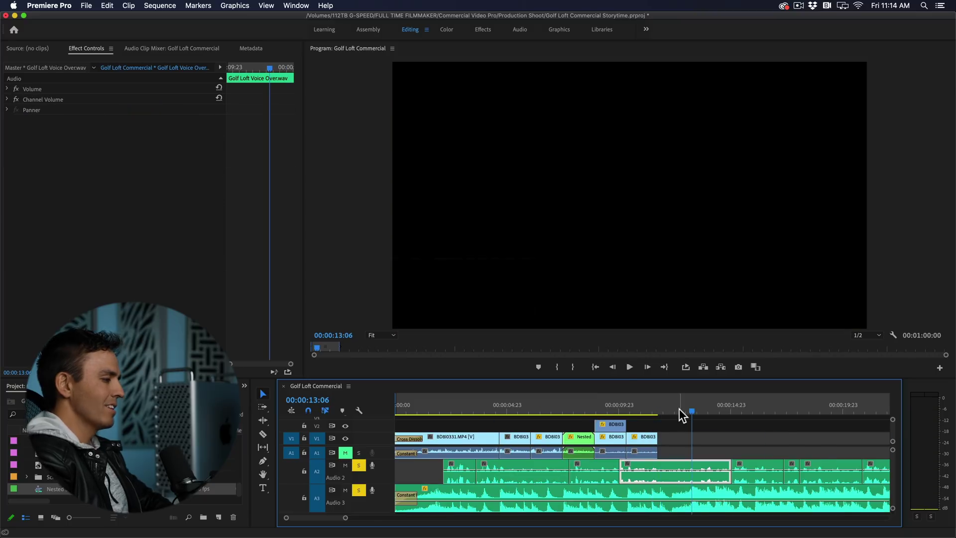
Move the cut piece of BD8I0351.MP4 from around 00:01:53 to directly after BD8I0386.MP4 on V1 and play back the join
key(backslash)
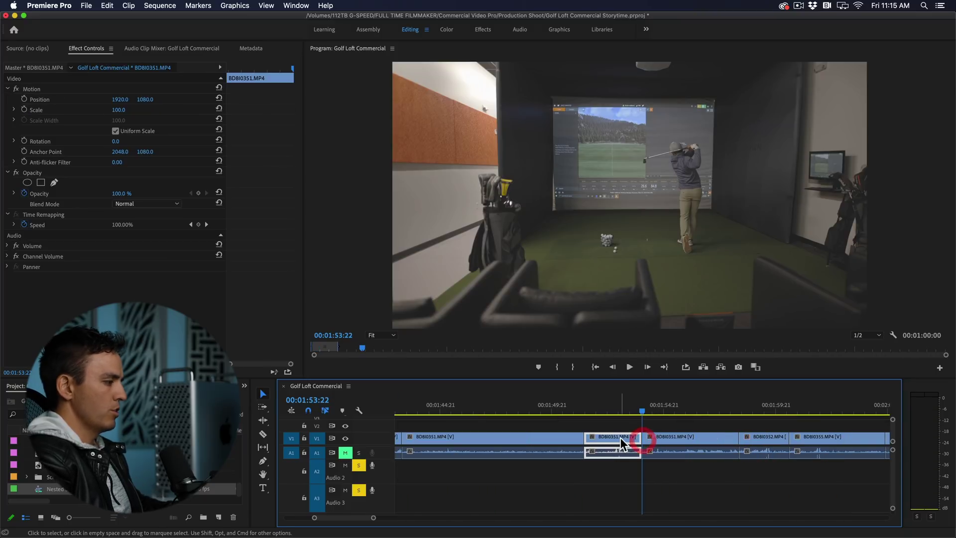
drag(621, 438, 619, 438)
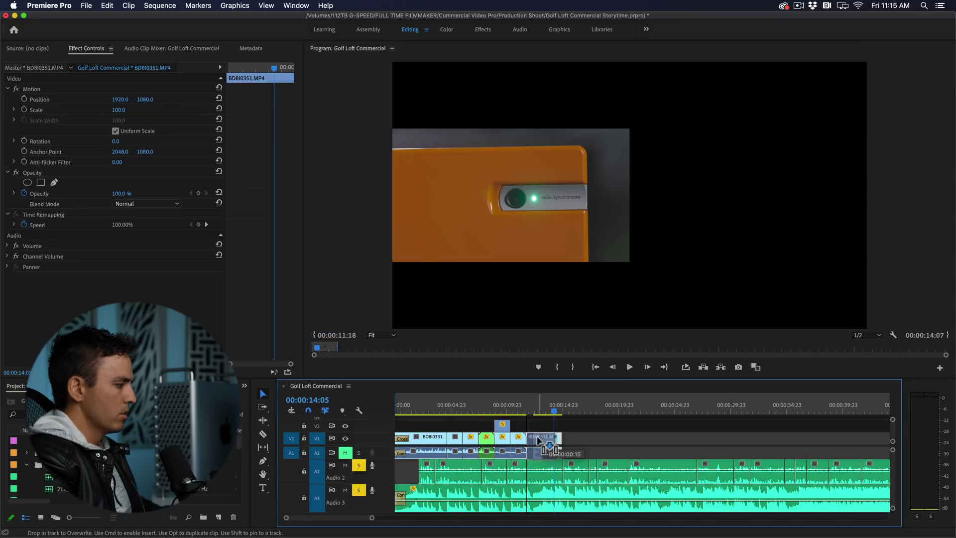
drag(539, 439, 537, 438)
click(521, 404)
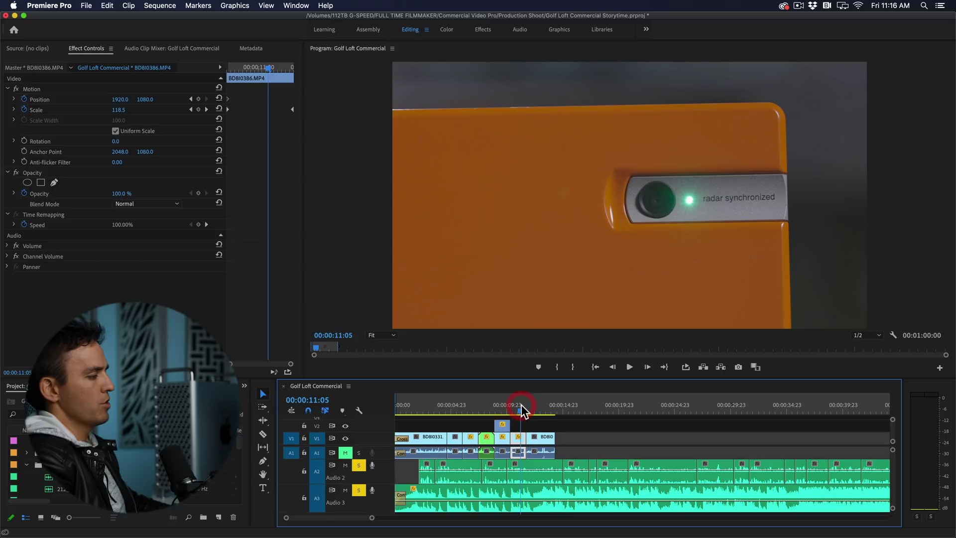
key(space)
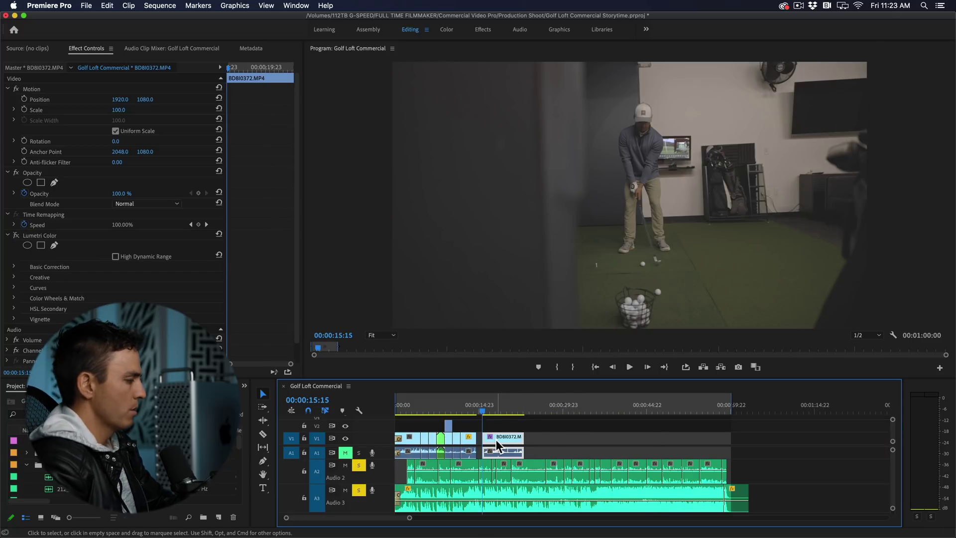
Place BD8I0372.MP4 on V2 above BD8I0351.MP4 at 200% speed and play back from the end of BD8I0386.MP4
key(=)
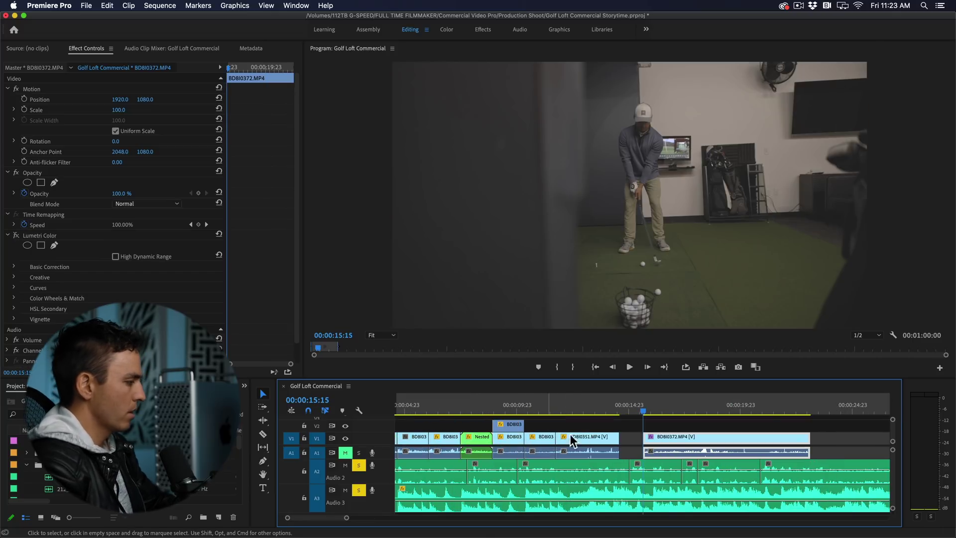
click(554, 406)
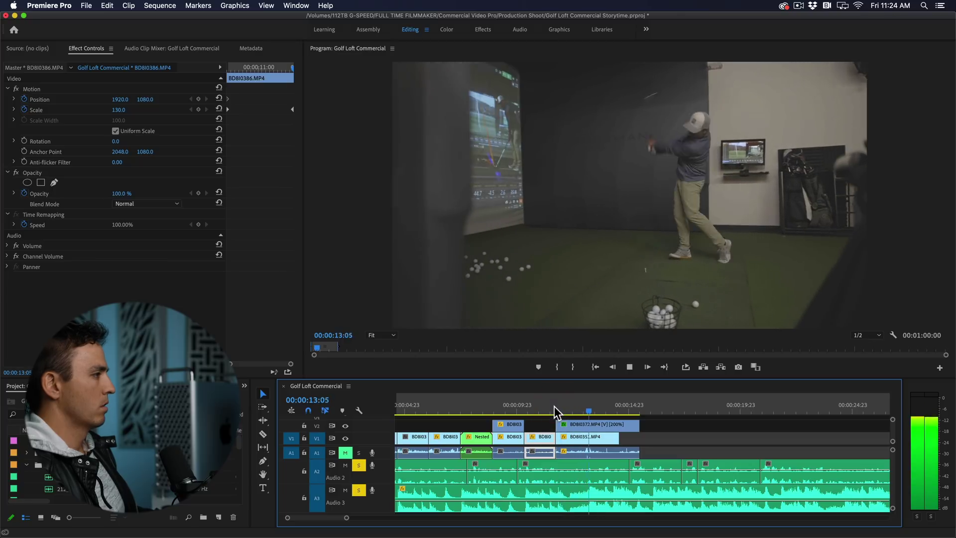
click(555, 406)
Nest BD8I0372.MP4 on V2, keyframe its start at position 1856.0, 988.2 and scale 162.2, and play the animation
click(553, 423)
click(545, 444)
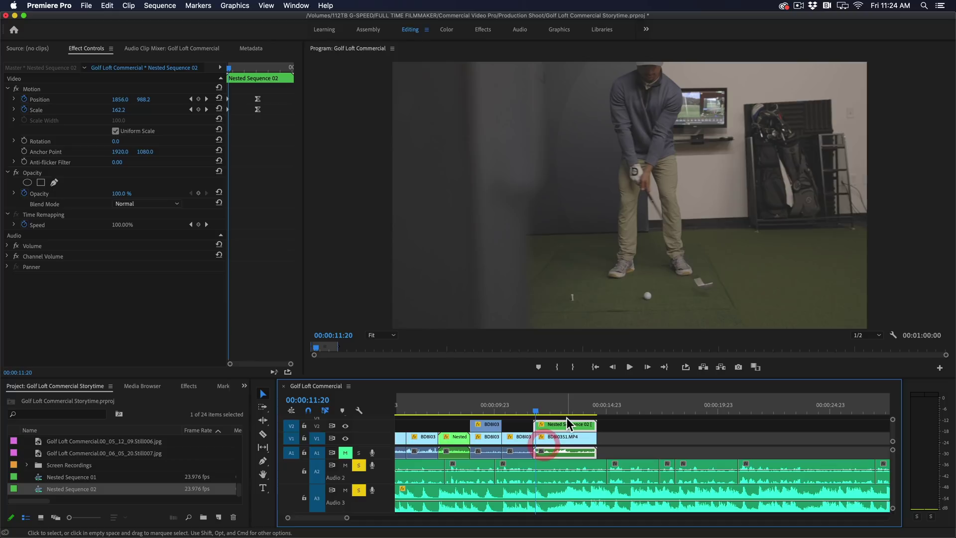
key(space)
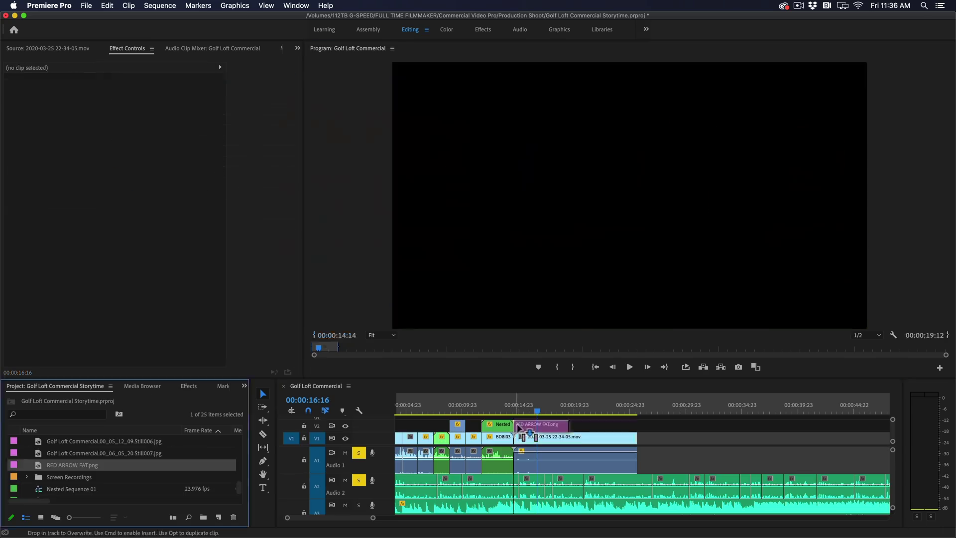
key(space)
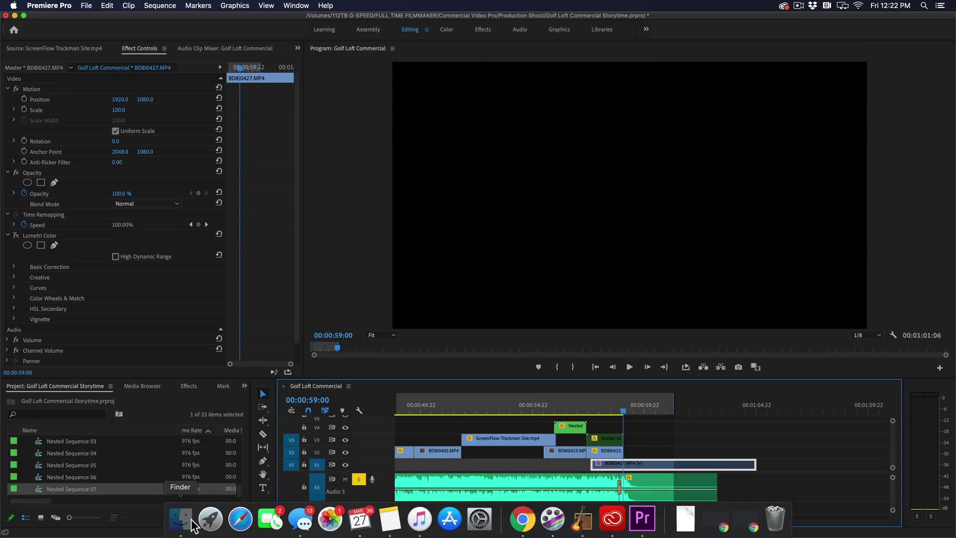
Switch to Finder and add WIDE-BLACK.png from the LOGOS folder's PNG subfolder to the end of the Golf Loft Commercial timeline
click(192, 522)
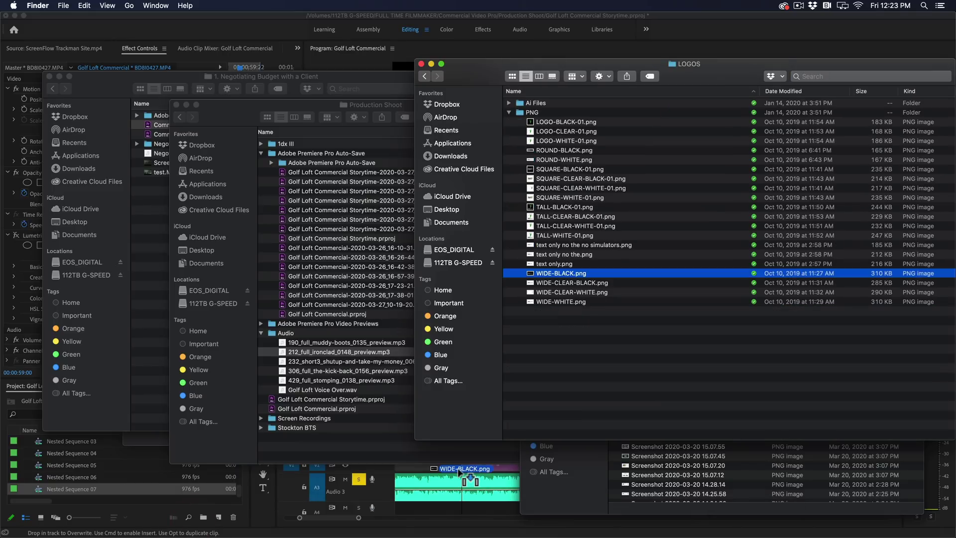
drag(573, 271, 629, 427)
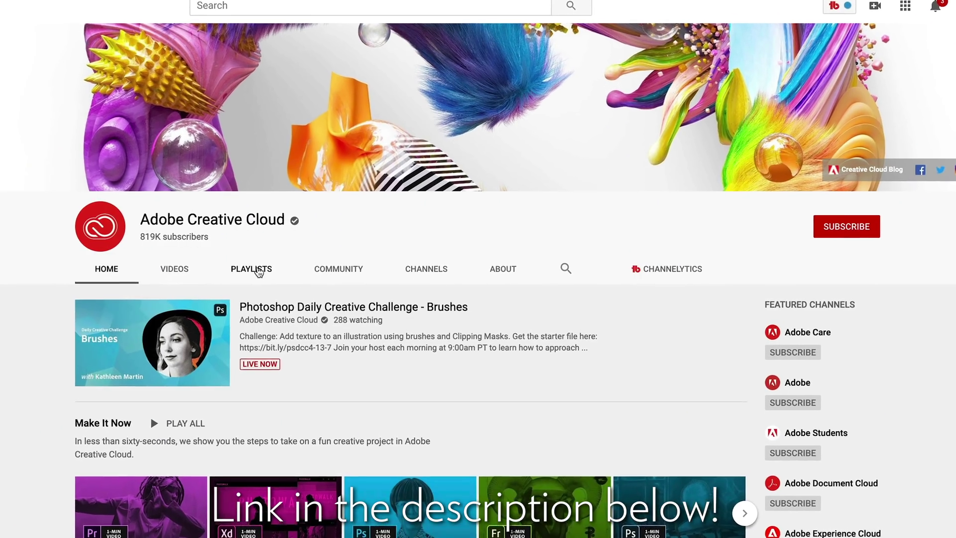
Open the playlists of the Adobe Creative Cloud YouTube channel and look through the Adobe Live series
click(254, 267)
scroll(439, 333, down, 3)
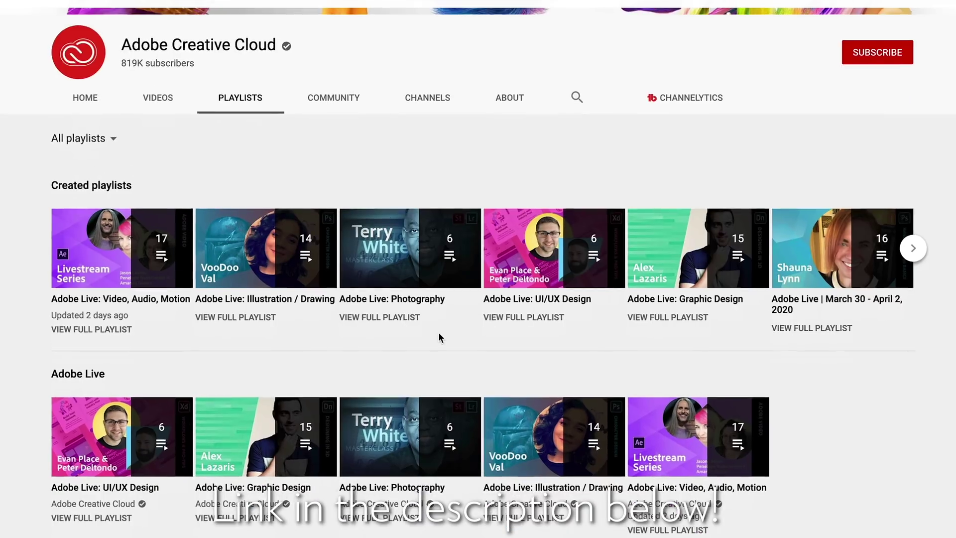